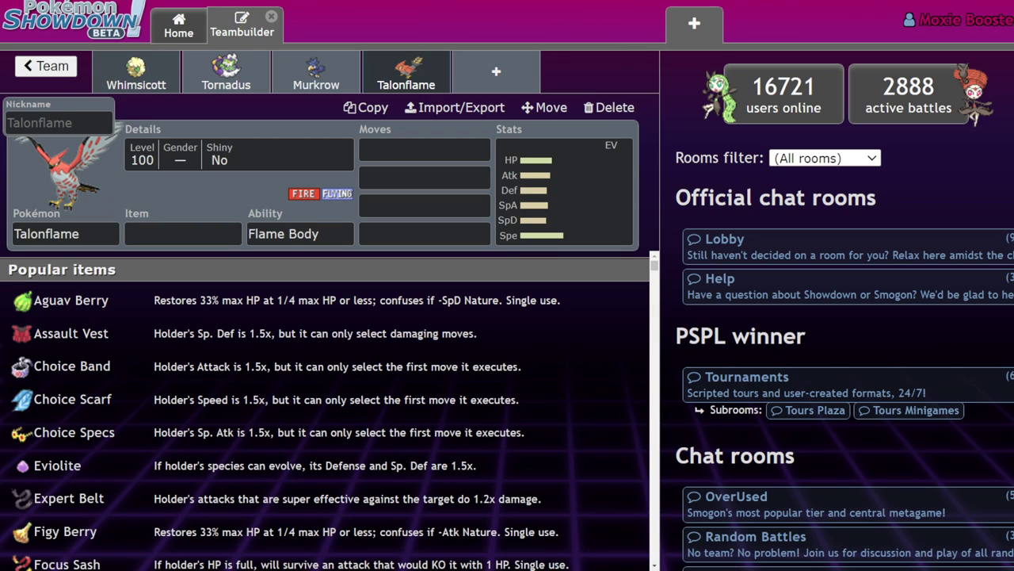
Step: Add Ninetales-Alola as the fifth team member from the Pokémon list filtered by Icy Wind, and delete it again
{"action": "left_click", "coordinate": [137, 75]}
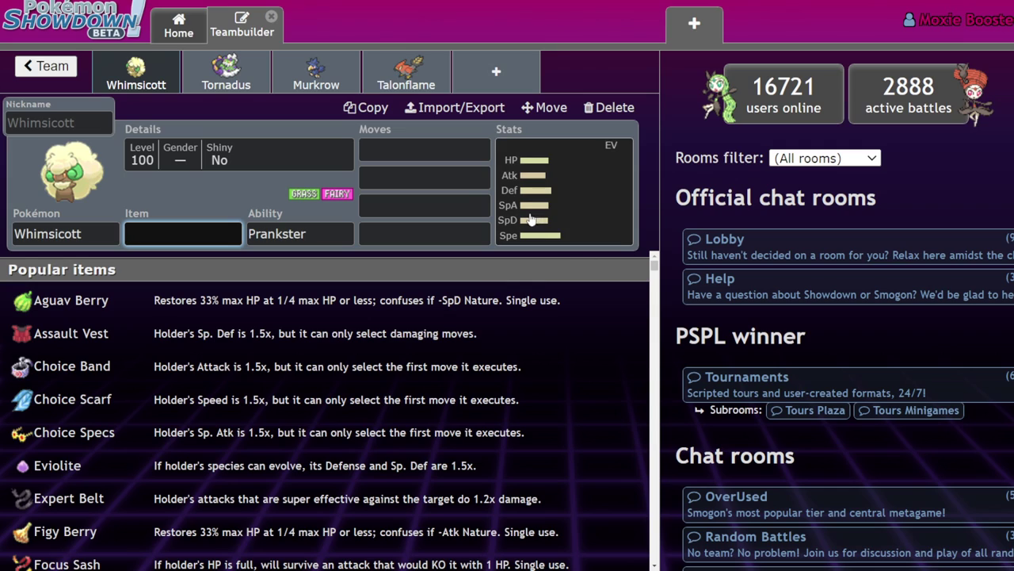
{"action": "left_click", "coordinate": [573, 77]}
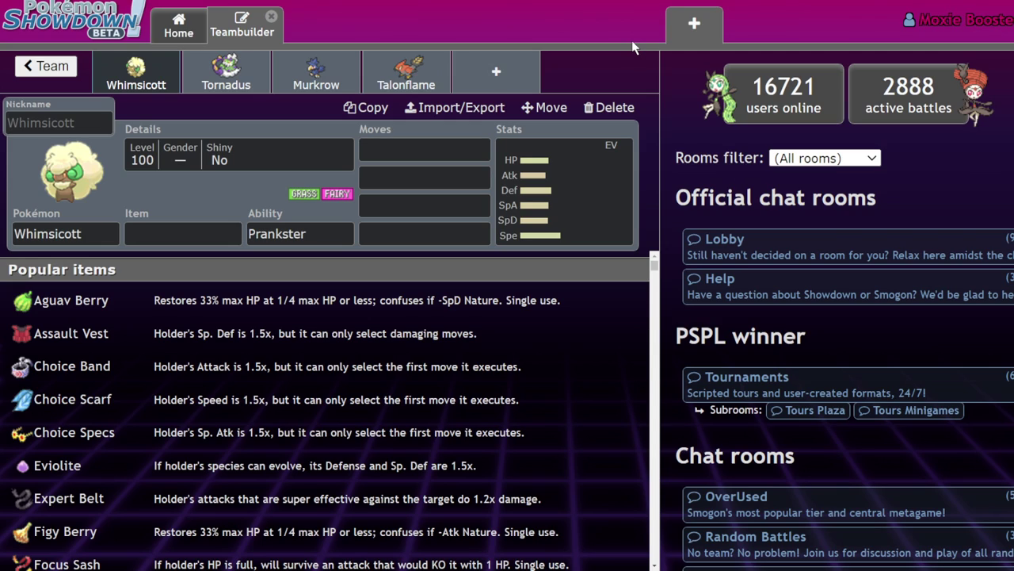
{"action": "left_click", "coordinate": [528, 55]}
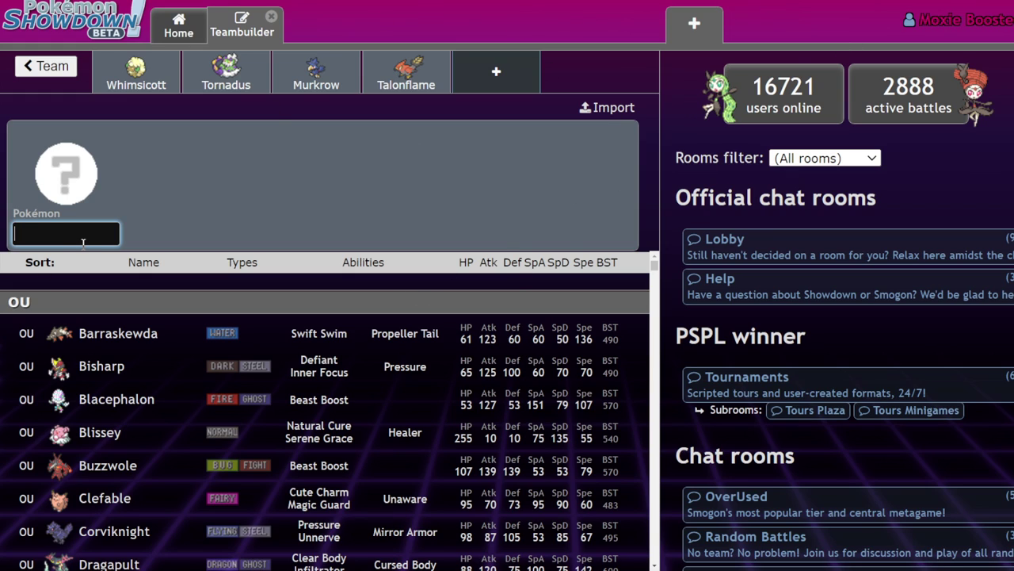
{"action": "type", "text": "icy"}
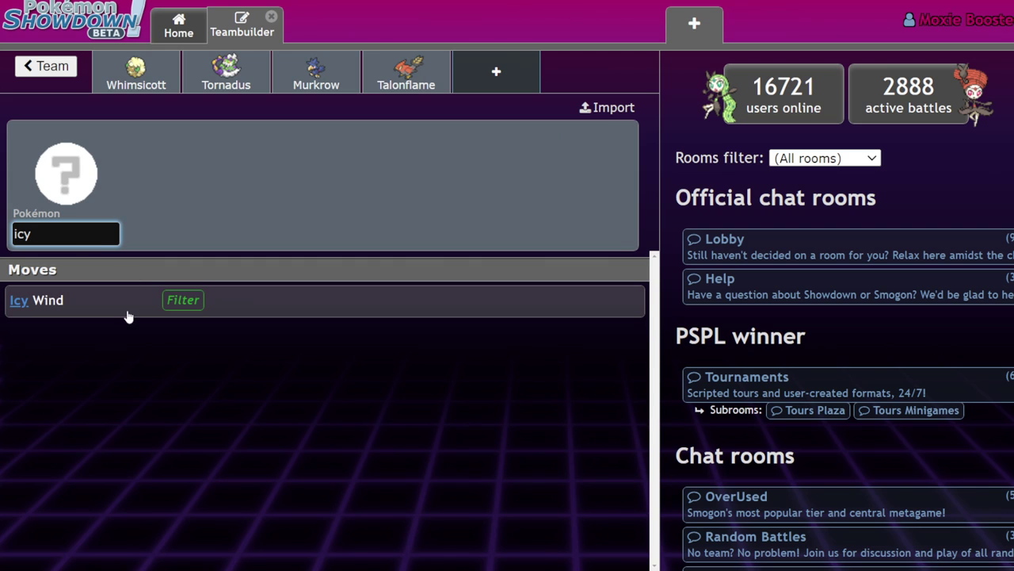
{"action": "left_click", "coordinate": [127, 313]}
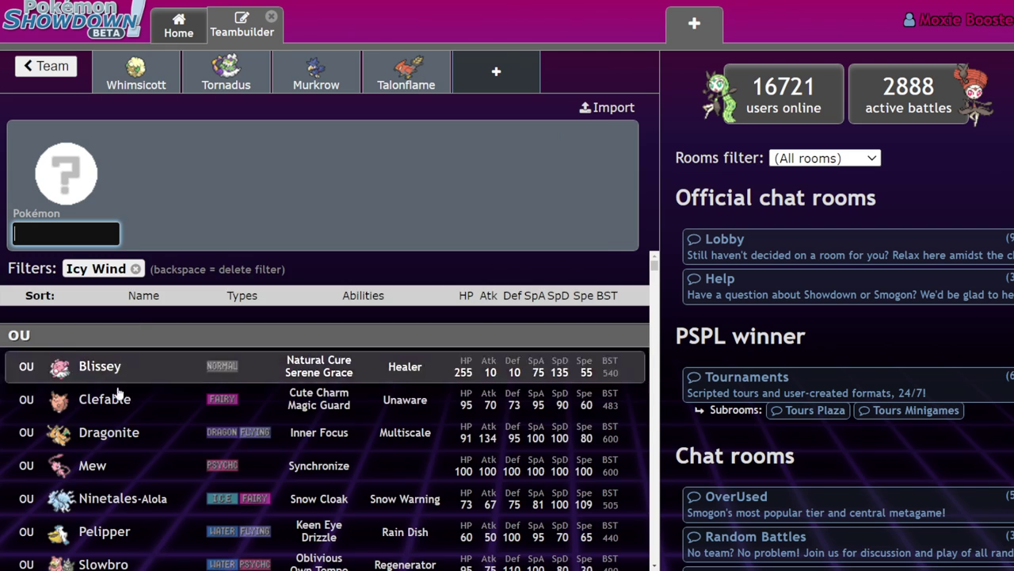
{"action": "left_click", "coordinate": [161, 501]}
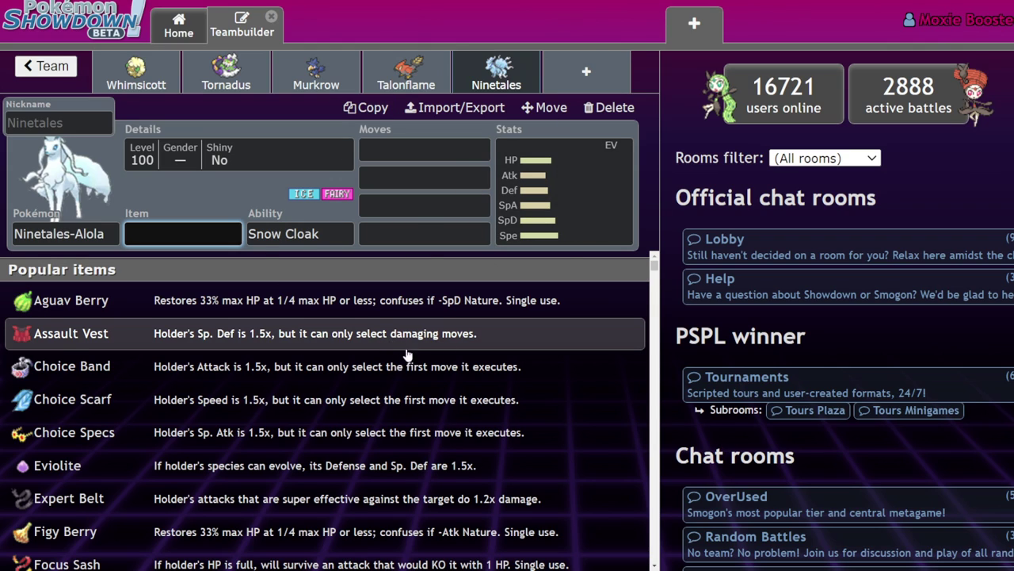
{"action": "left_click", "coordinate": [605, 106]}
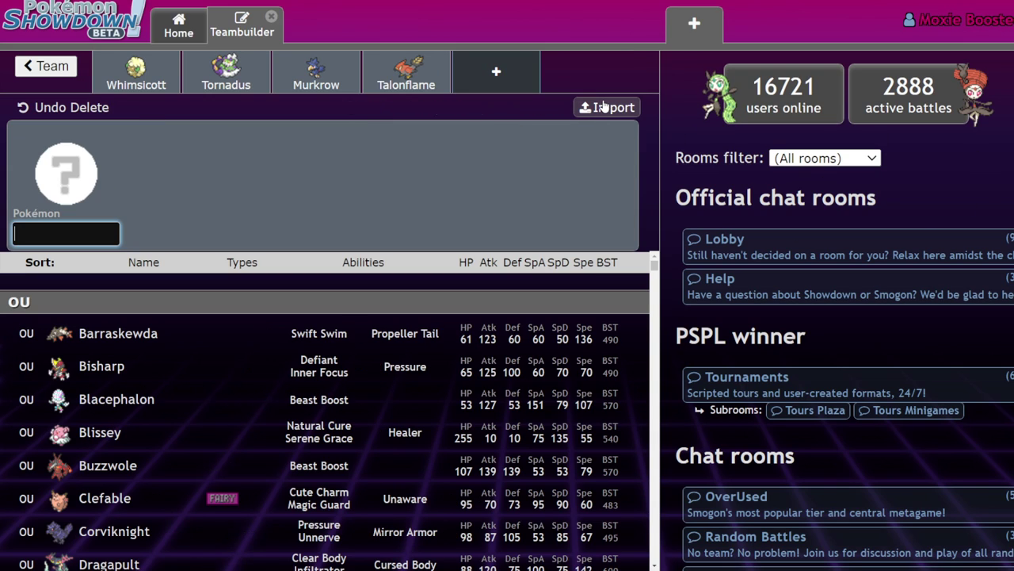
Step: Review the team entries of Whimsicott, Tornadus, Murkrow and Talonflame
{"action": "left_click", "coordinate": [161, 85]}
{"action": "left_click", "coordinate": [226, 79]}
{"action": "left_click", "coordinate": [316, 79]}
{"action": "left_click", "coordinate": [412, 77]}
{"action": "left_click", "coordinate": [313, 79]}
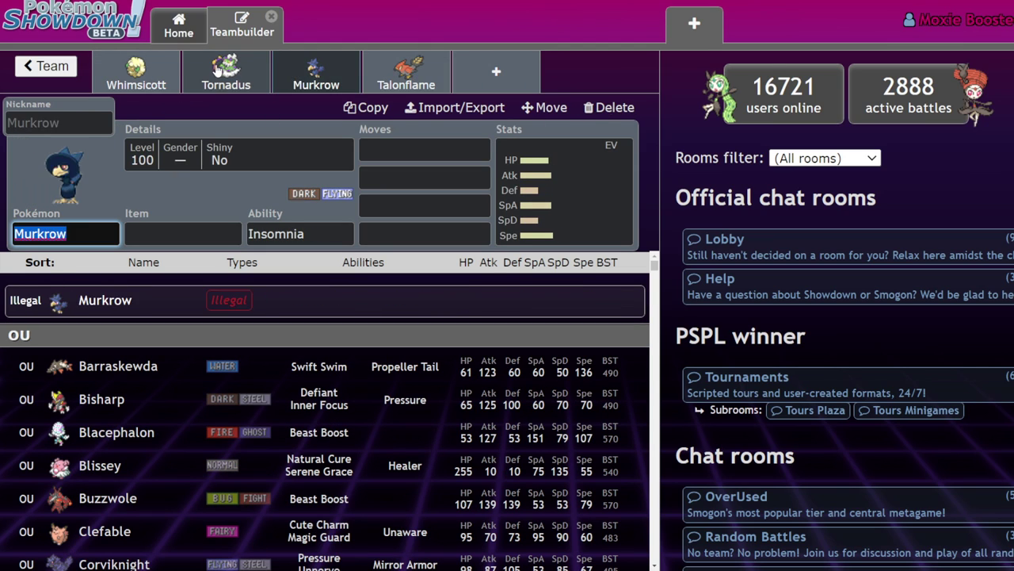
{"action": "left_click", "coordinate": [164, 73]}
{"action": "left_click", "coordinate": [317, 72]}
{"action": "left_click", "coordinate": [406, 76]}
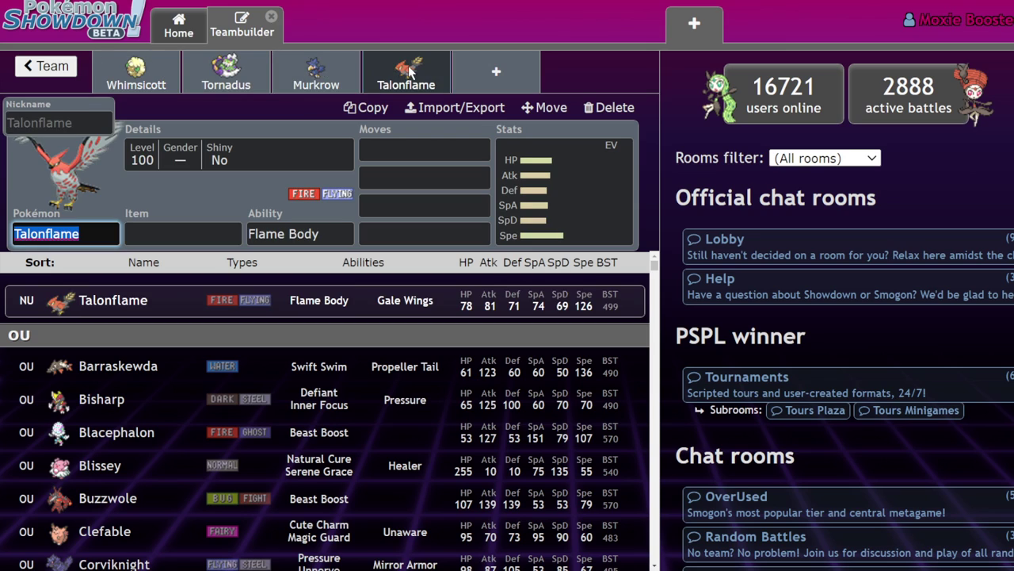
{"action": "left_click", "coordinate": [226, 76]}
{"action": "left_click", "coordinate": [136, 75]}
Step: Add Suicune to the team as the fifth Pokémon
{"action": "left_click", "coordinate": [467, 61]}
{"action": "type", "text": "suic"}
{"action": "left_click", "coordinate": [312, 296]}
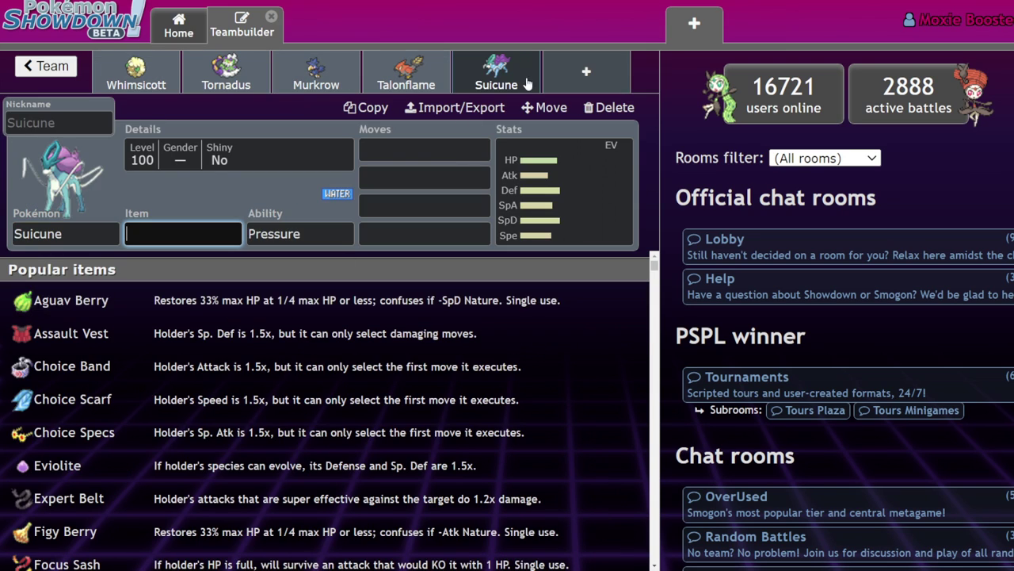
{"action": "left_click", "coordinate": [405, 73]}
{"action": "left_click", "coordinate": [175, 63]}
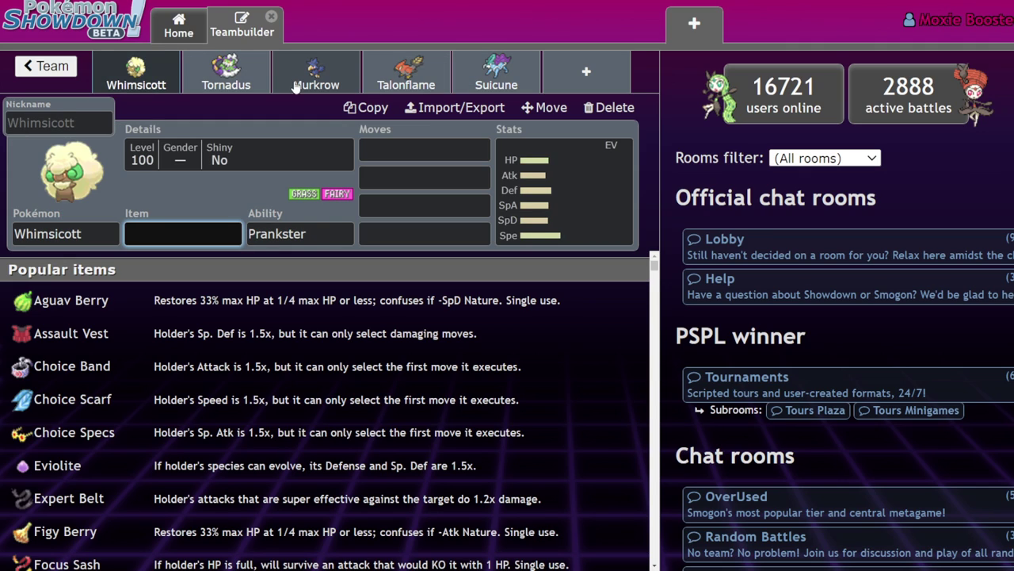
{"action": "left_click", "coordinate": [316, 72]}
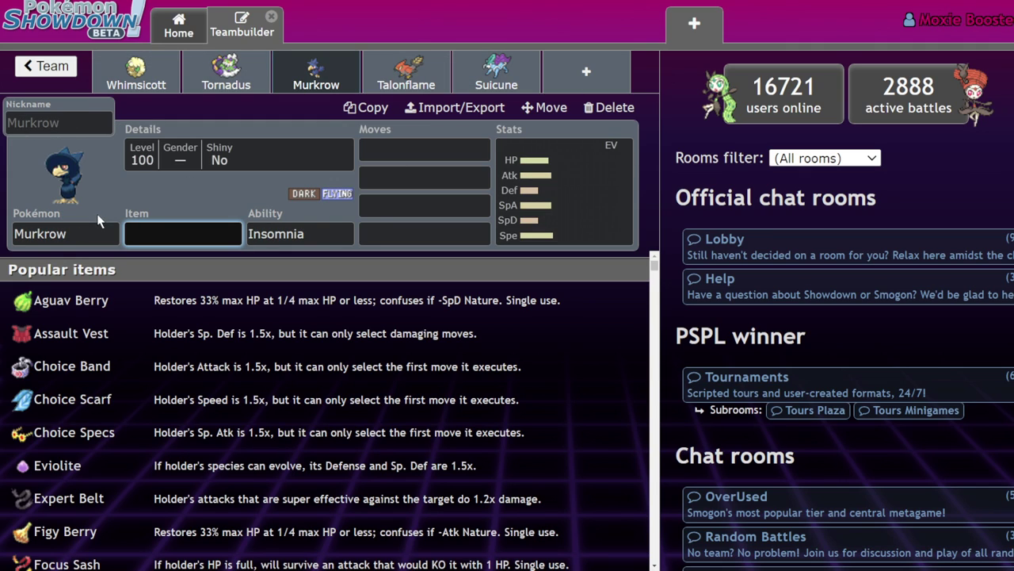
{"action": "left_click", "coordinate": [131, 68]}
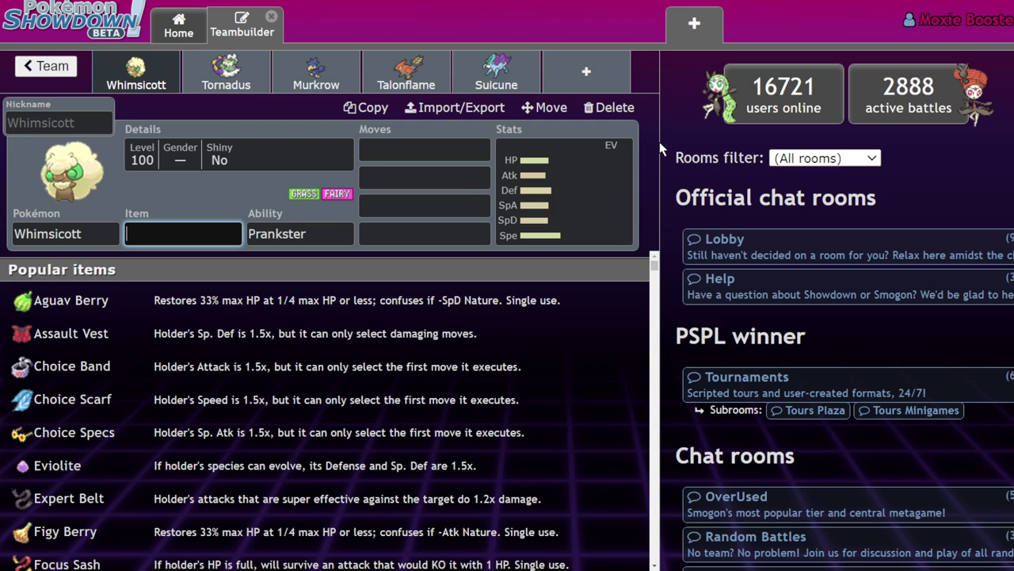
Step: Add Thundurus to the team as the sixth Pokémon with Fly as its first move
{"action": "left_click", "coordinate": [600, 69]}
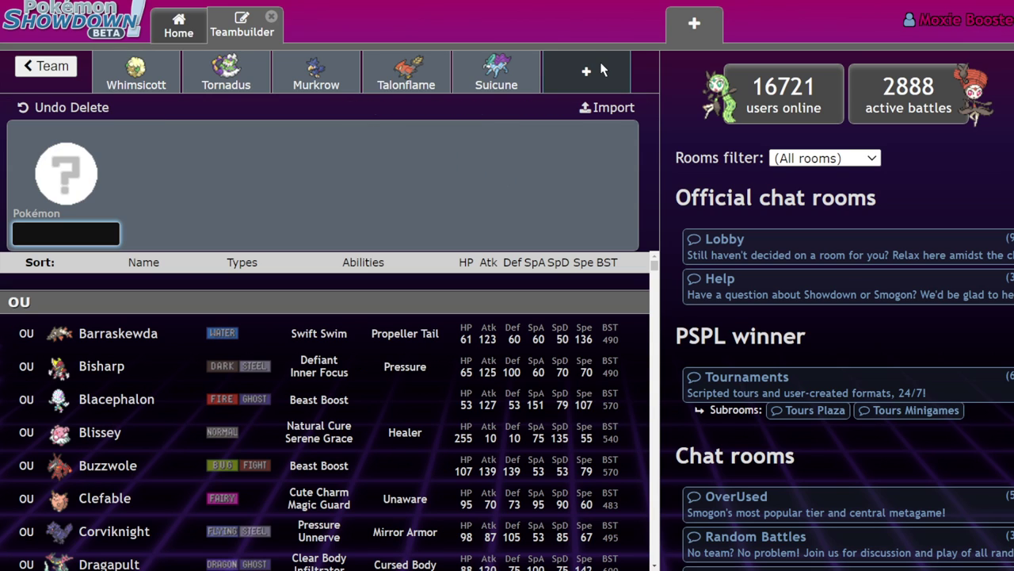
{"action": "type", "text": "thund"}
{"action": "key", "text": "Return"}
{"action": "key", "text": "Tab"}
{"action": "key", "text": "Tab"}
{"action": "type", "text": "fly"}
Step: Set Thundurus's ability to Defiant, and delete Thundurus from the team
{"action": "left_click", "coordinate": [287, 233]}
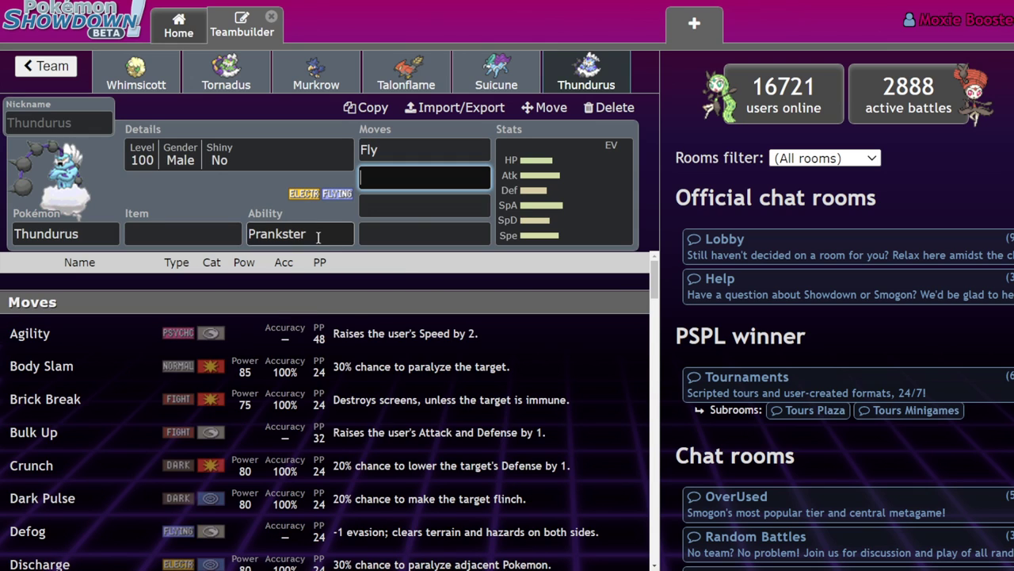
{"action": "left_click", "coordinate": [132, 462]}
{"action": "key", "text": "Tab"}
{"action": "key", "text": "Tab"}
{"action": "key", "text": "Tab"}
{"action": "key", "text": "Tab"}
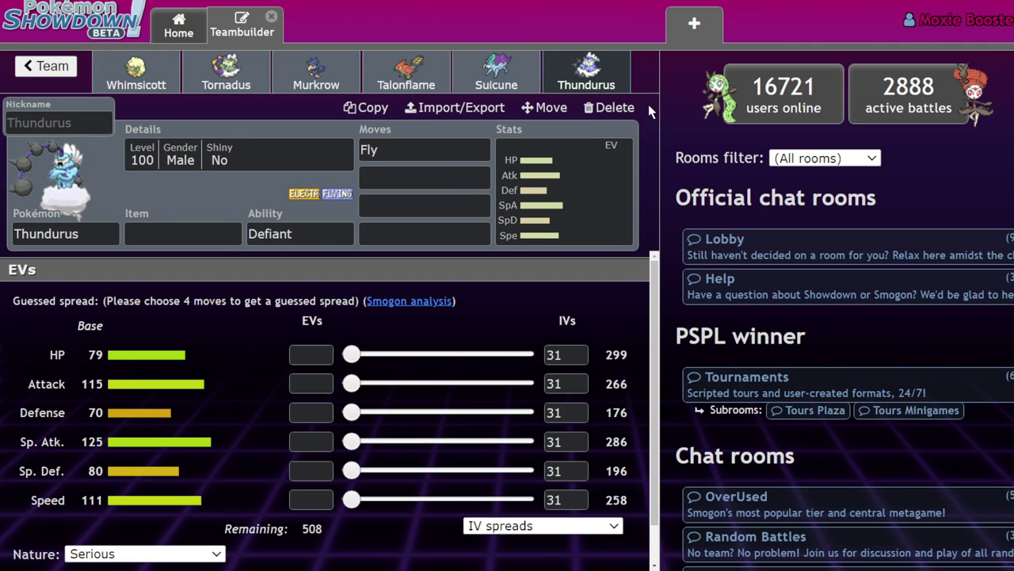
{"action": "left_click", "coordinate": [620, 107]}
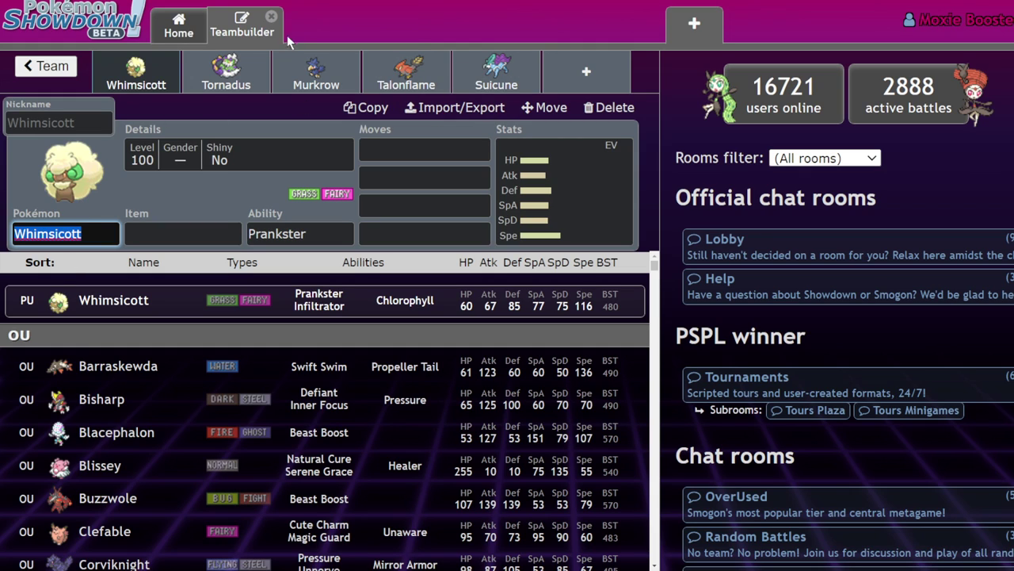
Step: Examine the entries of Talonflame and Suicune, and compare Whimsicott with Tornadus
{"action": "left_click", "coordinate": [406, 71]}
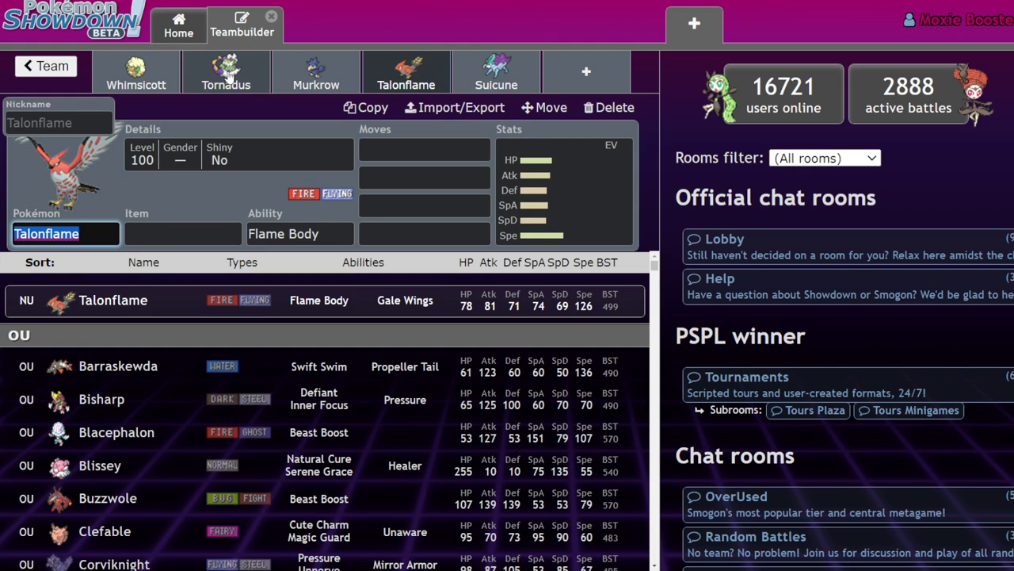
{"action": "left_click", "coordinate": [479, 75]}
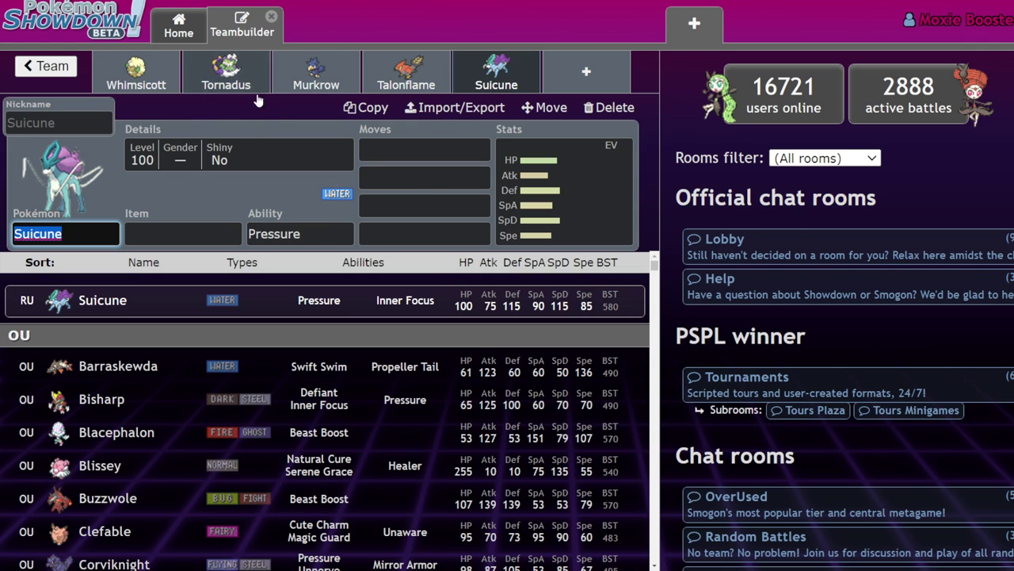
{"action": "left_click", "coordinate": [136, 71]}
{"action": "left_click", "coordinate": [226, 71]}
{"action": "left_click", "coordinate": [136, 71]}
{"action": "left_click", "coordinate": [206, 69]}
{"action": "left_click", "coordinate": [137, 72]}
{"action": "left_click", "coordinate": [226, 71]}
{"action": "left_click", "coordinate": [136, 71]}
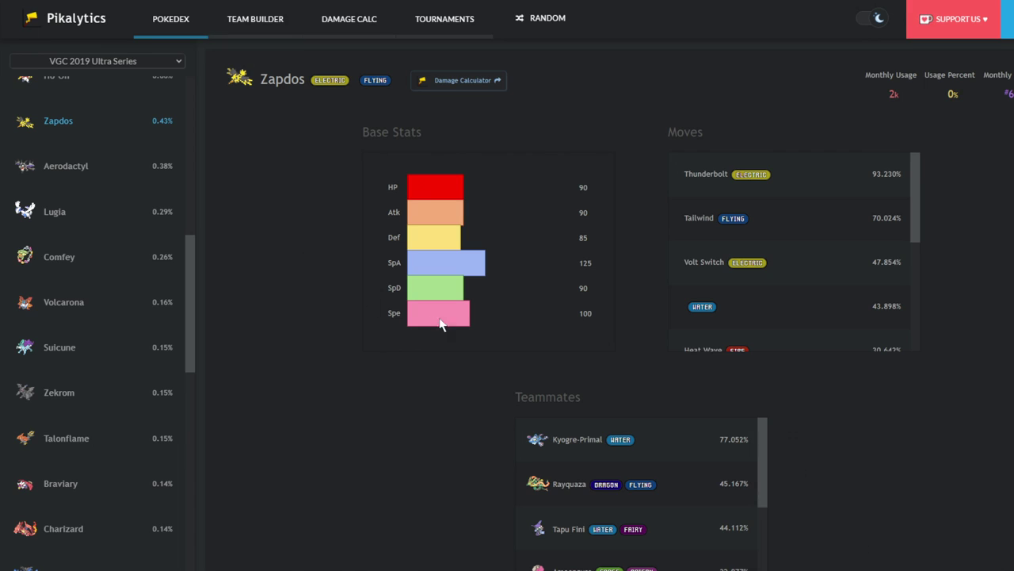
Step: Examine the base stats and moves of the Tailwind users Salamence, Rayquaza, Lunala, Yveltal and Crobat in VGC 2019 Ultra Series
{"action": "scroll", "coordinate": [148, 280], "scroll_direction": "up", "scroll_amount": 5}
{"action": "scroll", "coordinate": [148, 281], "scroll_direction": "up", "scroll_amount": 3}
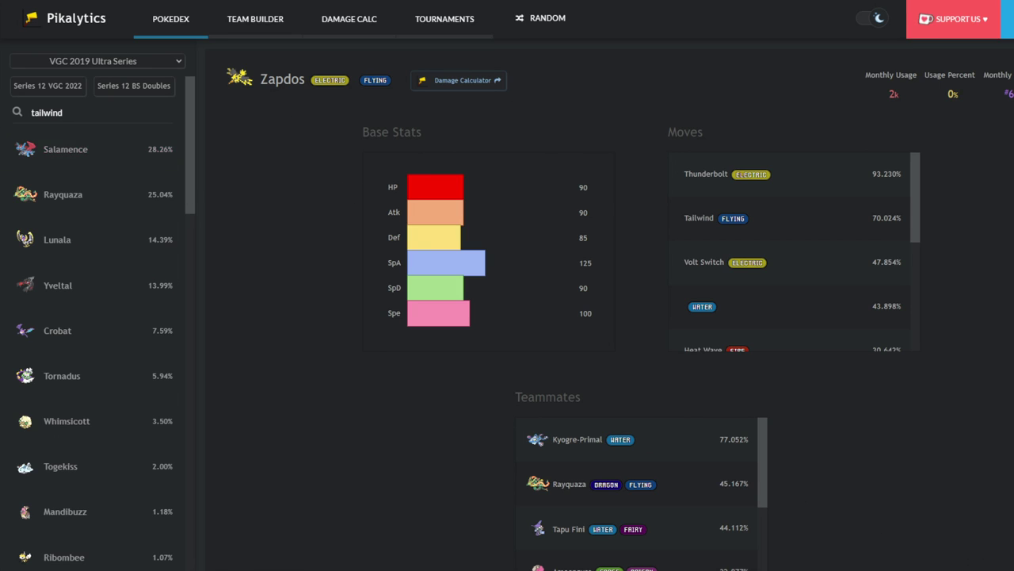
{"action": "left_click", "coordinate": [92, 154]}
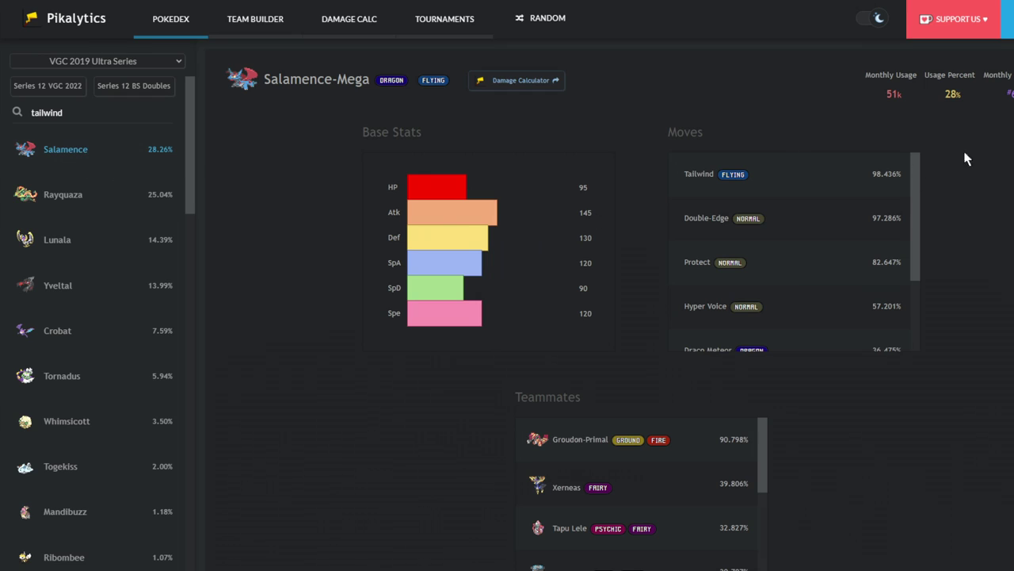
{"action": "left_click", "coordinate": [64, 196]}
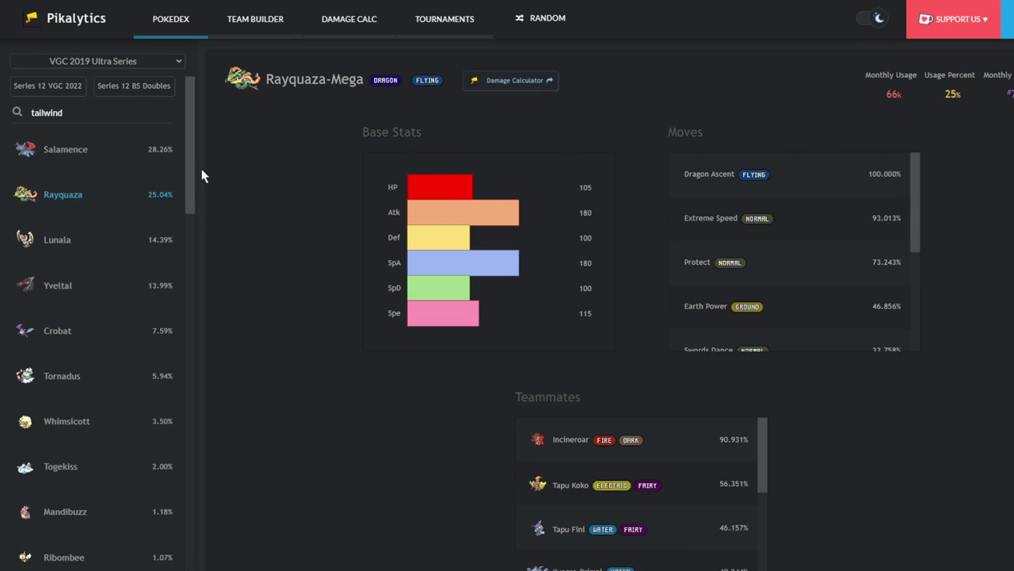
{"action": "left_click", "coordinate": [48, 238]}
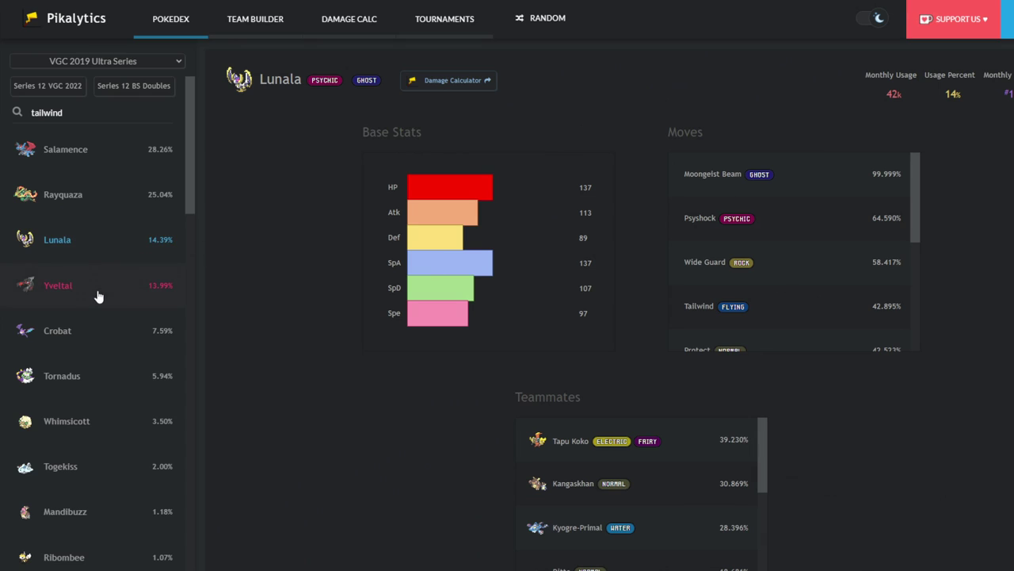
{"action": "left_click", "coordinate": [41, 285]}
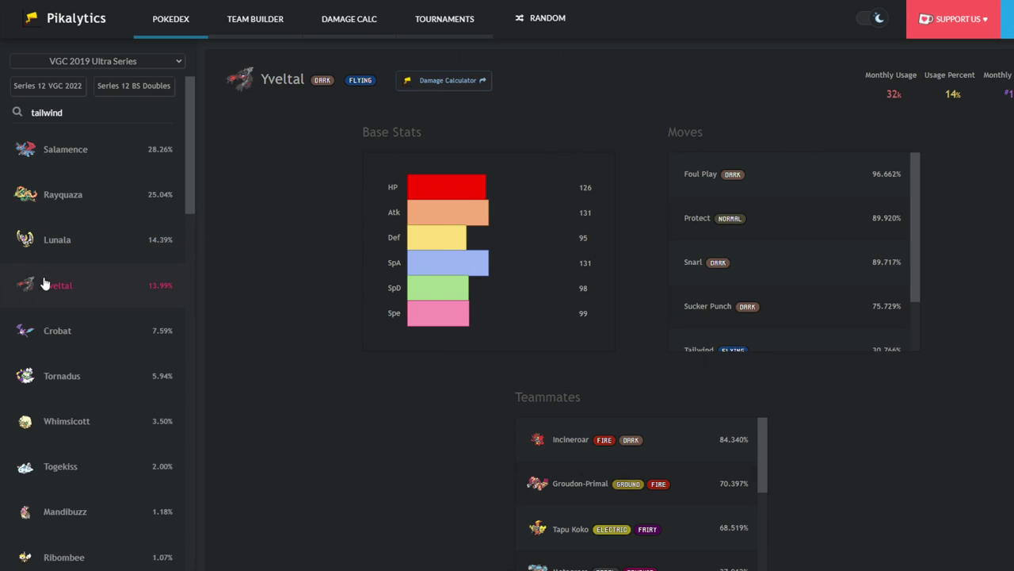
{"action": "left_click", "coordinate": [111, 327]}
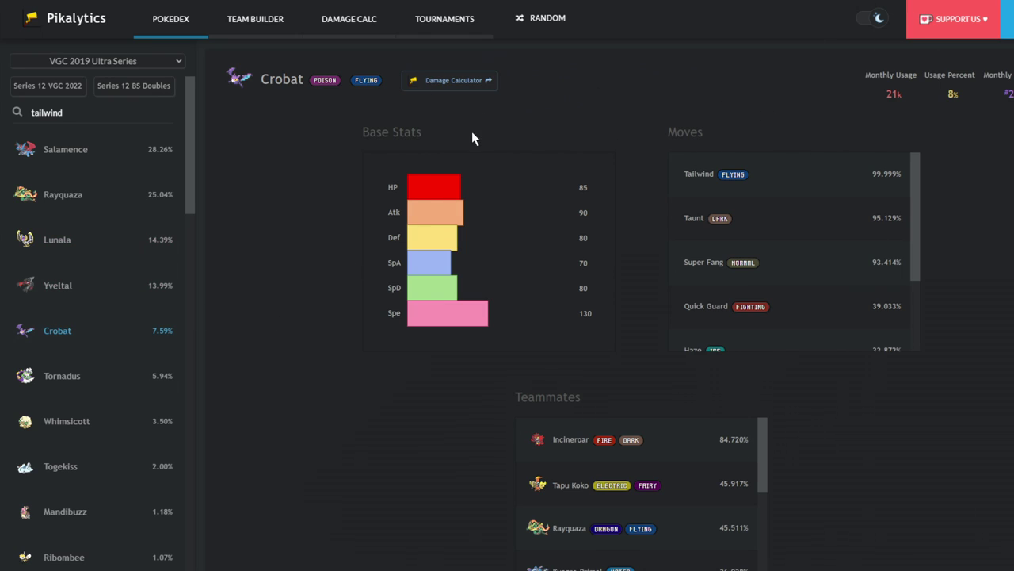
Step: Examine the base stats and moves of the Tailwind users Tornadus, Whimsicott, Mandibuzz and Zapdos
{"action": "left_click", "coordinate": [68, 371]}
{"action": "left_click", "coordinate": [93, 420]}
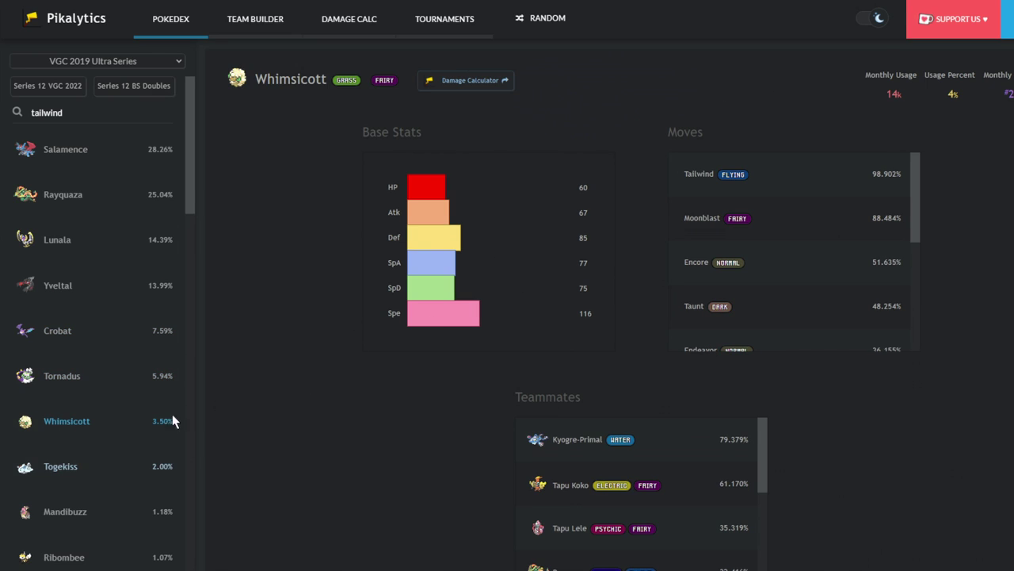
{"action": "scroll", "coordinate": [108, 462], "scroll_direction": "down", "scroll_amount": 1}
{"action": "left_click", "coordinate": [108, 456]}
{"action": "scroll", "coordinate": [325, 294], "scroll_direction": "down", "scroll_amount": 1}
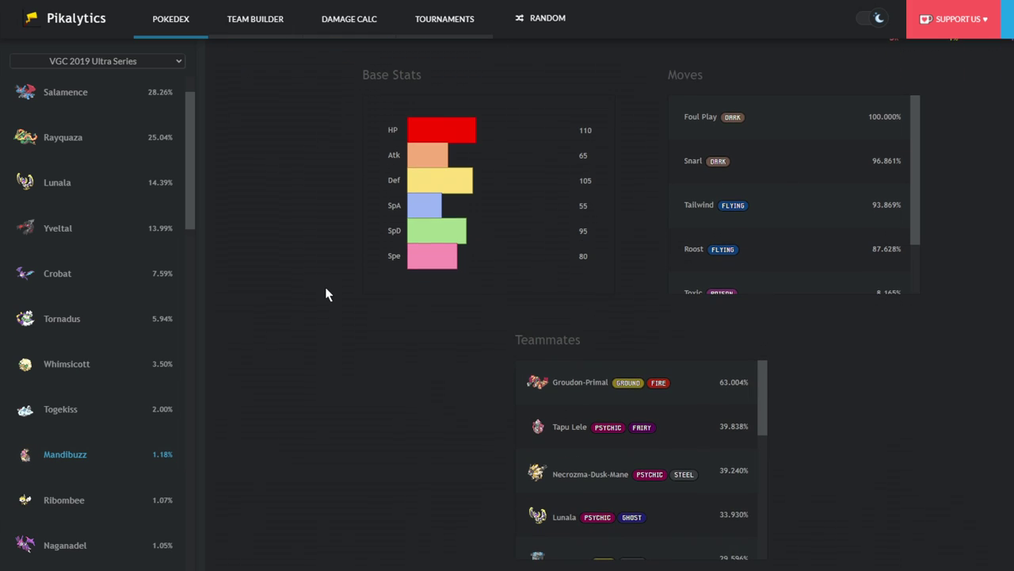
{"action": "scroll", "coordinate": [325, 294], "scroll_direction": "down", "scroll_amount": 3}
{"action": "scroll", "coordinate": [86, 419], "scroll_direction": "down", "scroll_amount": 5}
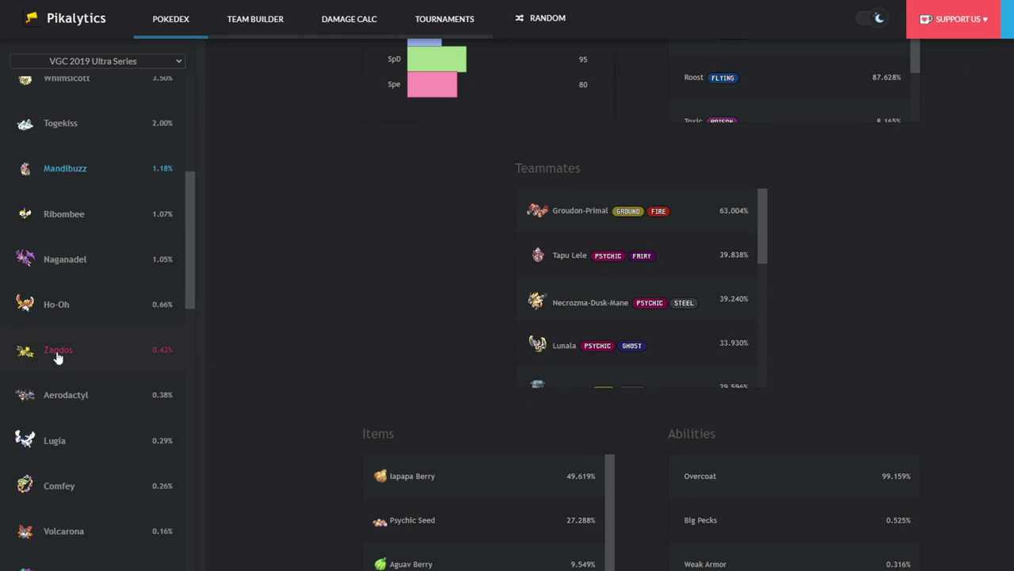
{"action": "left_click", "coordinate": [58, 354]}
{"action": "scroll", "coordinate": [87, 347], "scroll_direction": "down", "scroll_amount": 2}
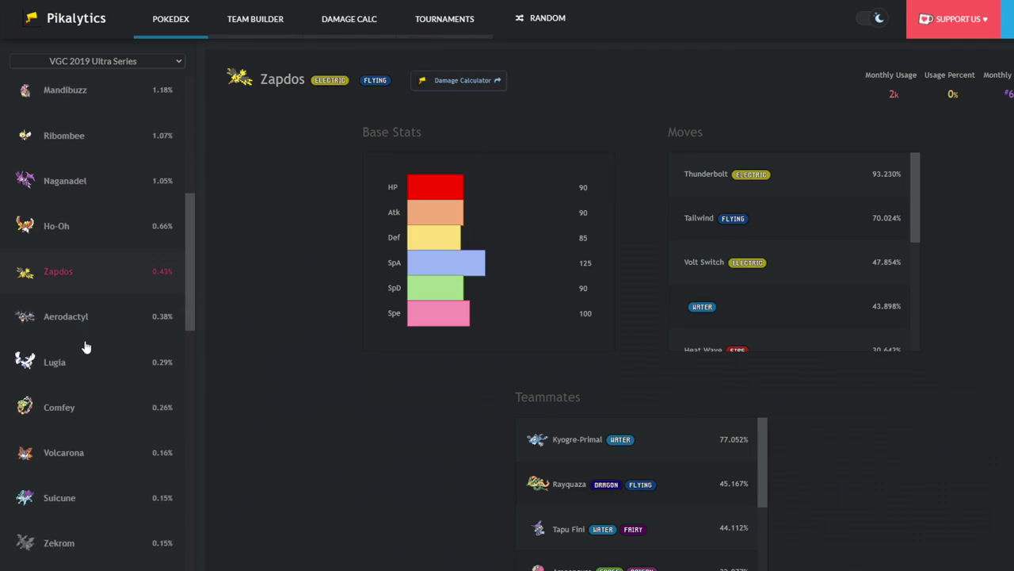
Step: Look through the less-used Pokémon in the Tailwind-filtered usage list and return to the most-used ones
{"action": "scroll", "coordinate": [87, 346], "scroll_direction": "down", "scroll_amount": 3}
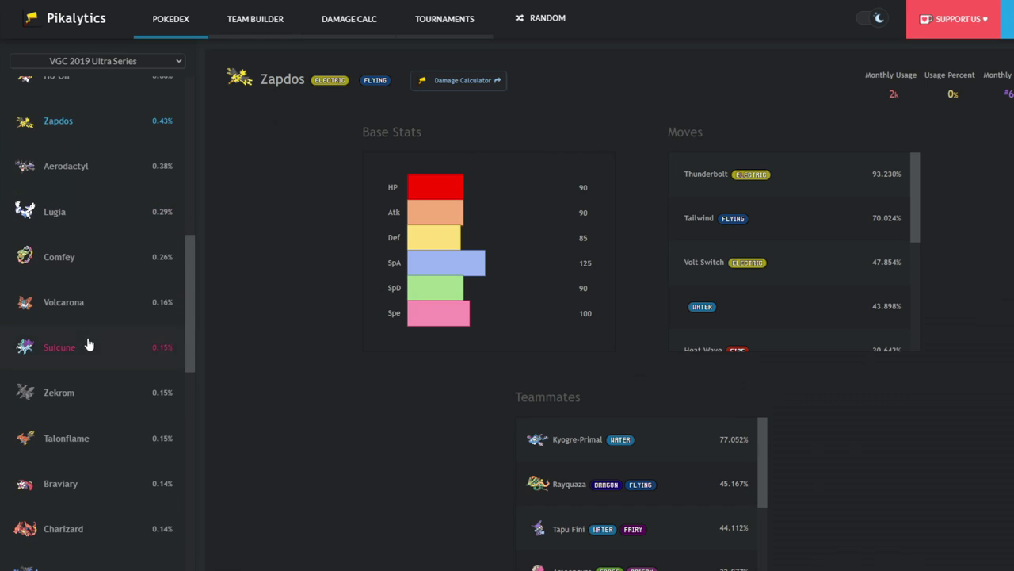
{"action": "scroll", "coordinate": [87, 341], "scroll_direction": "down", "scroll_amount": 3}
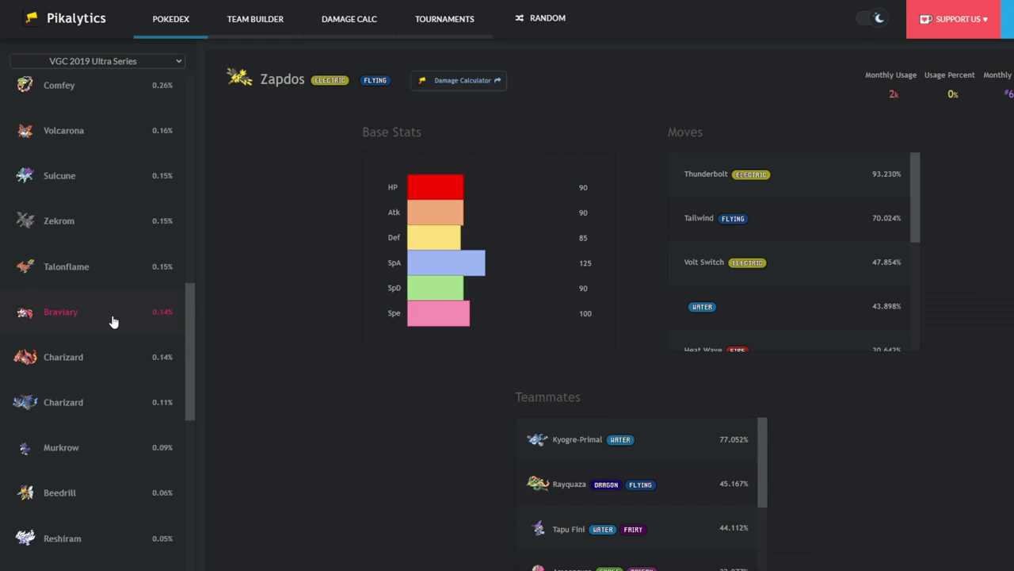
{"action": "scroll", "coordinate": [113, 321], "scroll_direction": "down", "scroll_amount": 1}
{"action": "scroll", "coordinate": [113, 321], "scroll_direction": "down", "scroll_amount": 3}
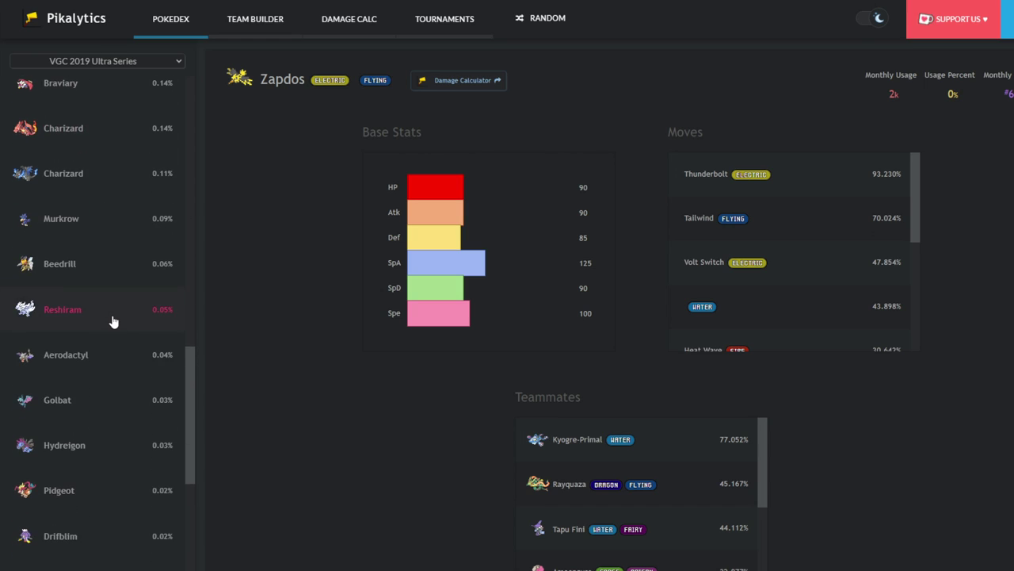
{"action": "scroll", "coordinate": [113, 321], "scroll_direction": "up", "scroll_amount": 15}
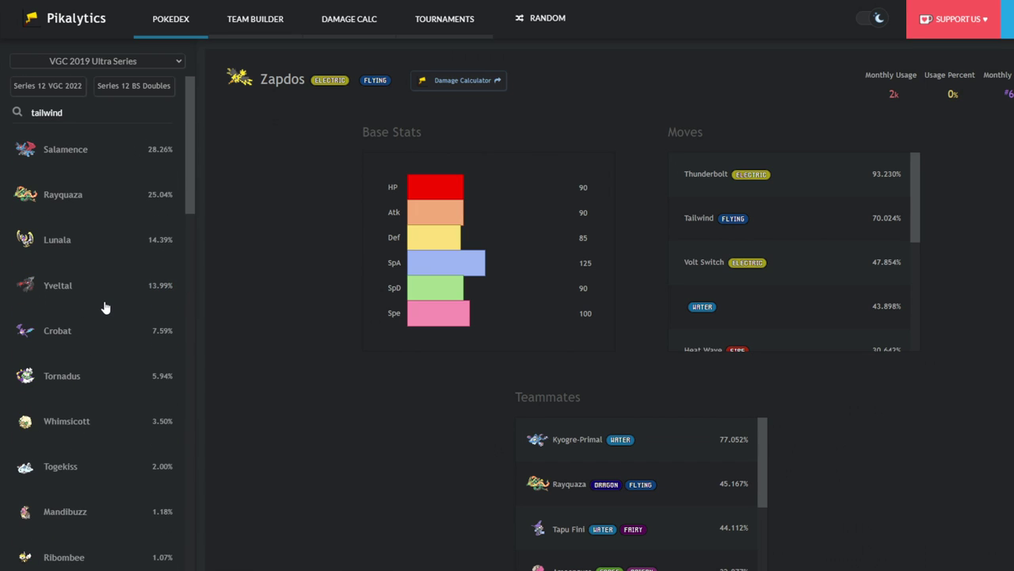
{"action": "scroll", "coordinate": [118, 322], "scroll_direction": "down", "scroll_amount": 1}
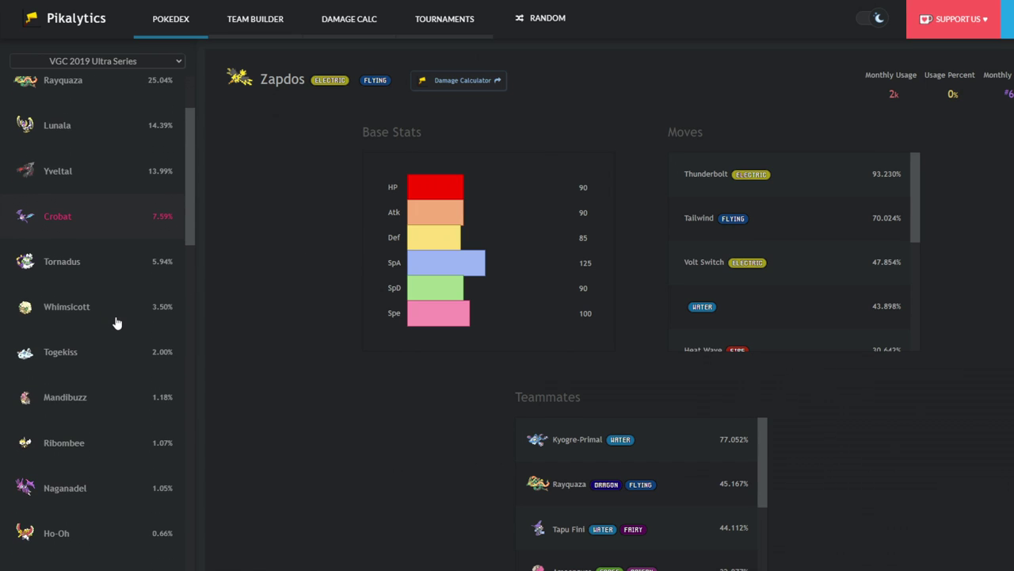
Step: Look through the less-used Pokémon in the VGC 2019 Ultra Series Tailwind list and examine Comfey's base stats and moves
{"action": "scroll", "coordinate": [114, 317], "scroll_direction": "down", "scroll_amount": 5}
{"action": "scroll", "coordinate": [111, 317], "scroll_direction": "down", "scroll_amount": 9}
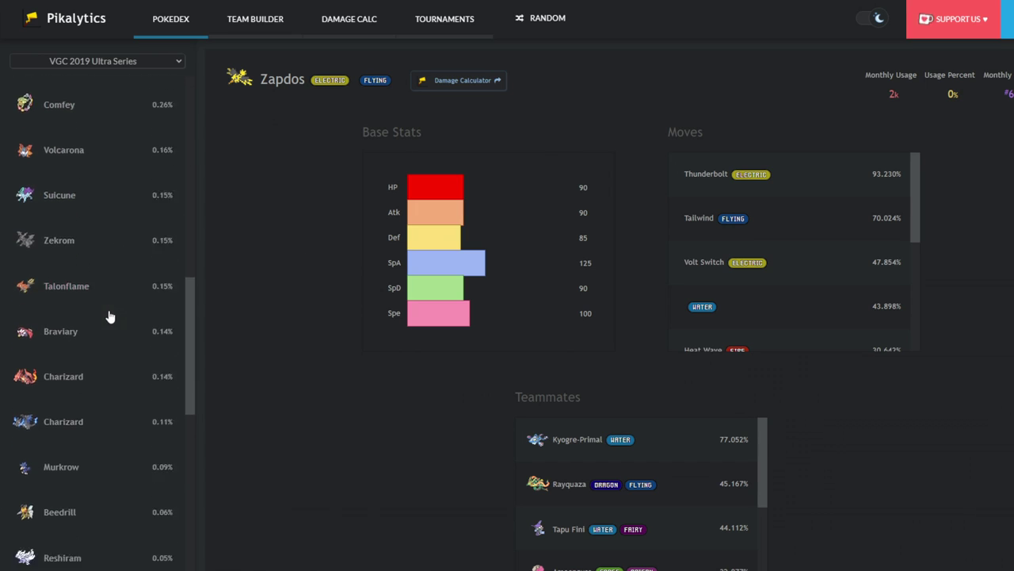
{"action": "scroll", "coordinate": [99, 302], "scroll_direction": "up", "scroll_amount": 6}
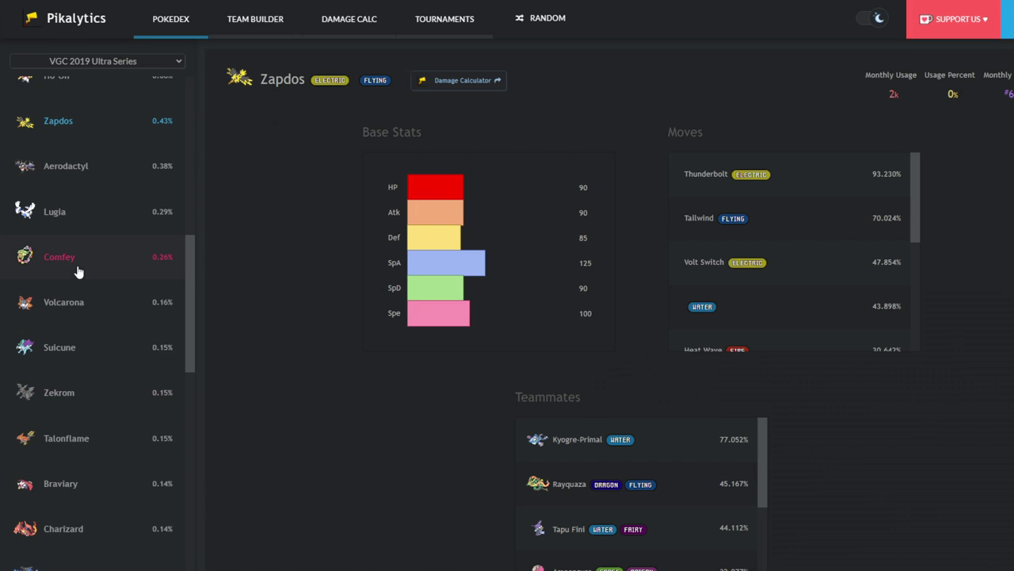
{"action": "left_click", "coordinate": [80, 269]}
{"action": "scroll", "coordinate": [85, 332], "scroll_direction": "down", "scroll_amount": 10}
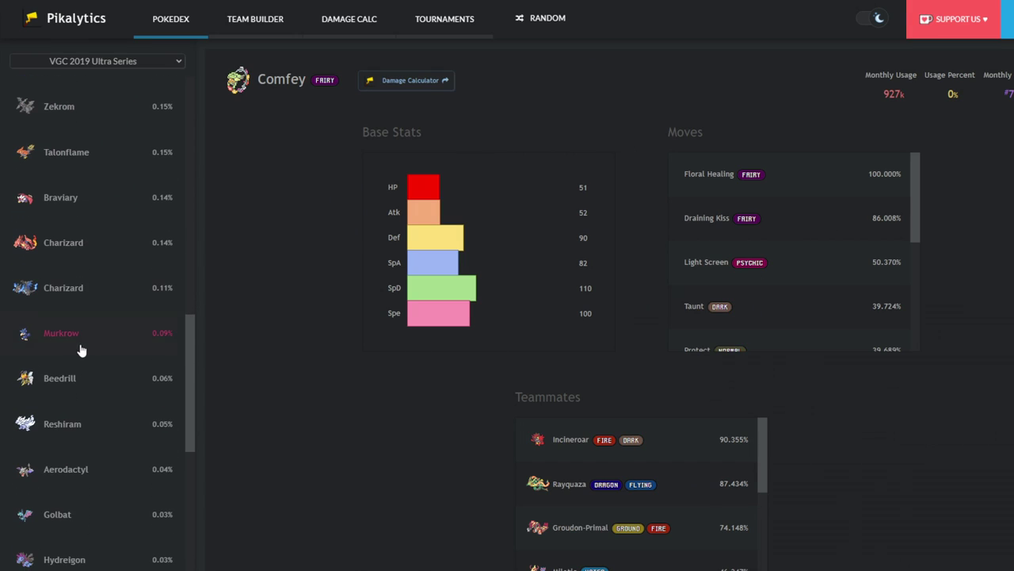
{"action": "scroll", "coordinate": [79, 347], "scroll_direction": "down", "scroll_amount": 2}
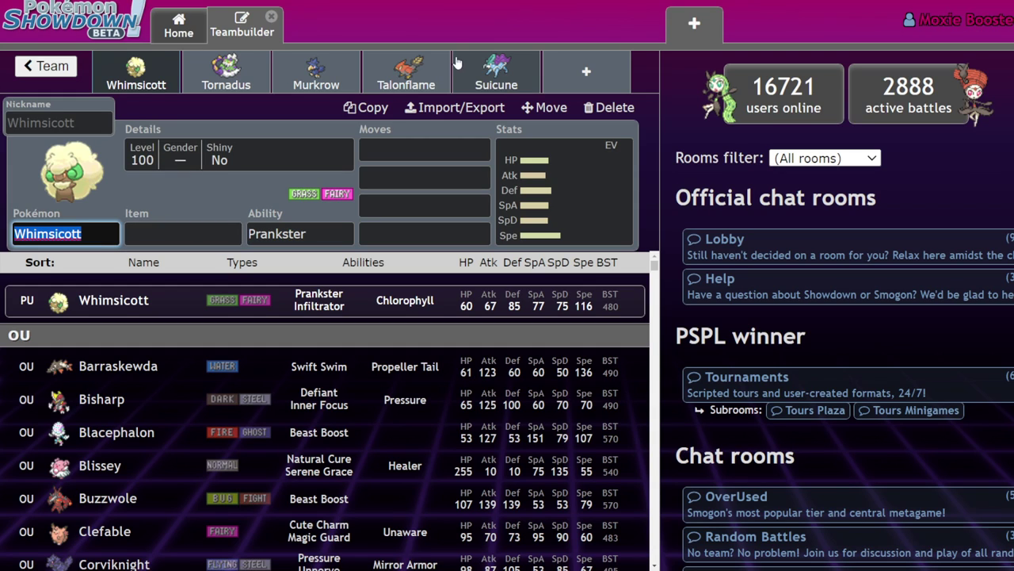
Step: Switch to the Pokémon Showdown teambuilder and add Corviknight with the move Tailwind as the sixth team member
{"action": "left_click", "coordinate": [496, 73]}
{"action": "left_click", "coordinate": [568, 82]}
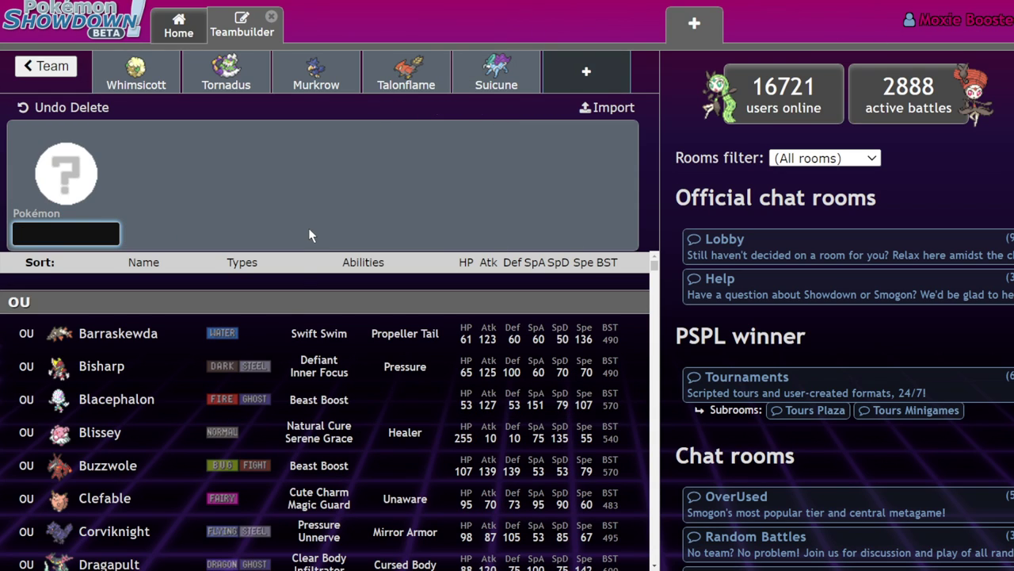
{"action": "type", "text": "corv"}
{"action": "left_click", "coordinate": [265, 295]}
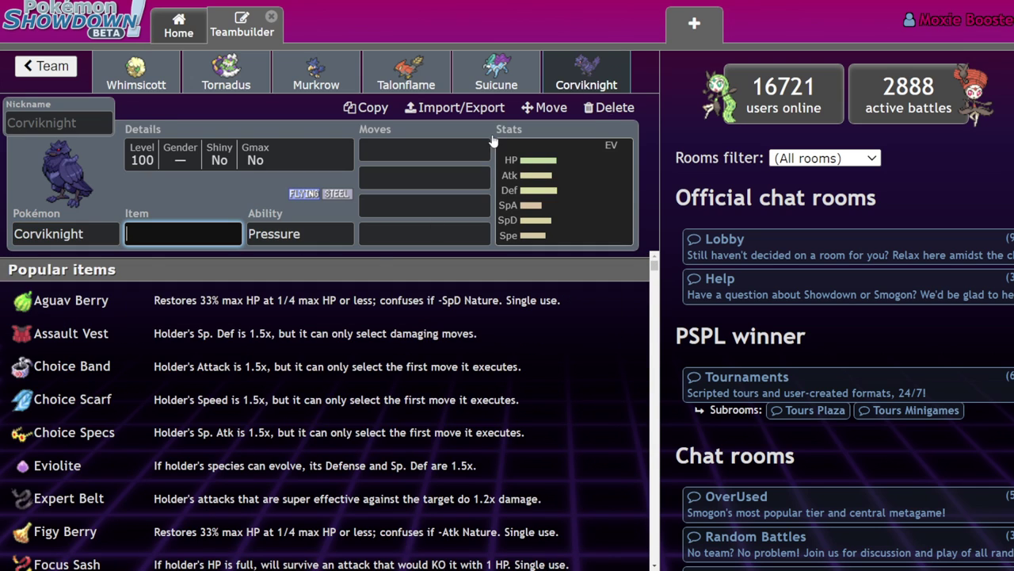
{"action": "left_click", "coordinate": [479, 144]}
{"action": "type", "text": "tail"}
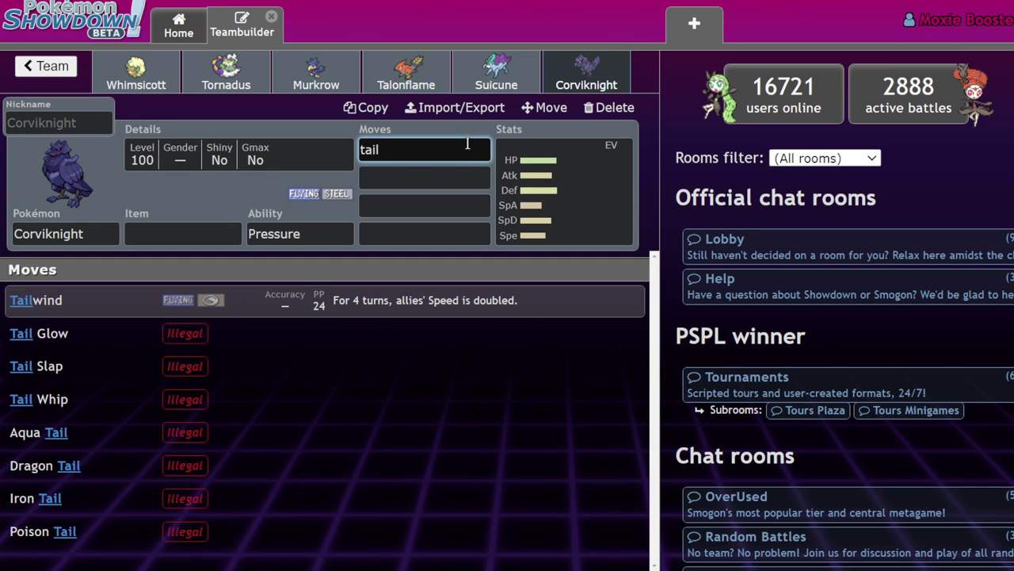
{"action": "left_click", "coordinate": [473, 301]}
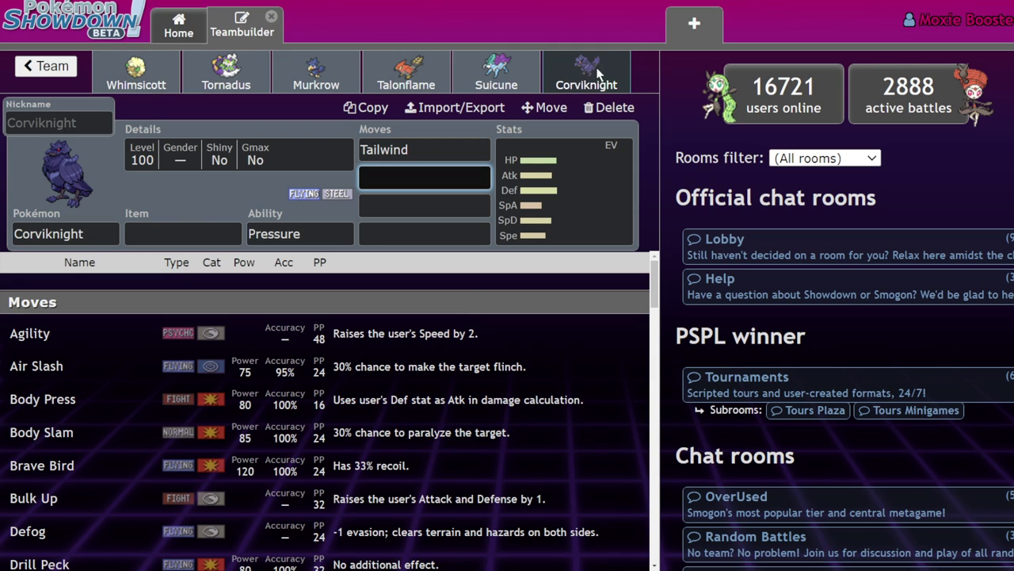
Step: Review Corviknight's Tailwind move and compare the entries of Whimsicott and Tornadus
{"action": "left_click", "coordinate": [438, 145]}
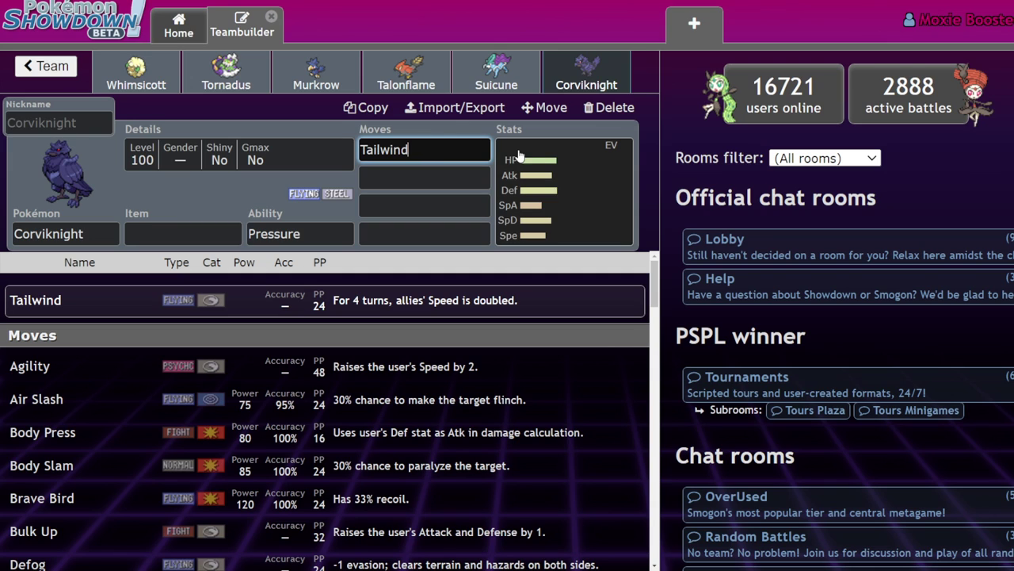
{"action": "left_click", "coordinate": [226, 73]}
{"action": "left_click", "coordinate": [170, 75]}
{"action": "left_click", "coordinate": [204, 77]}
{"action": "left_click", "coordinate": [168, 75]}
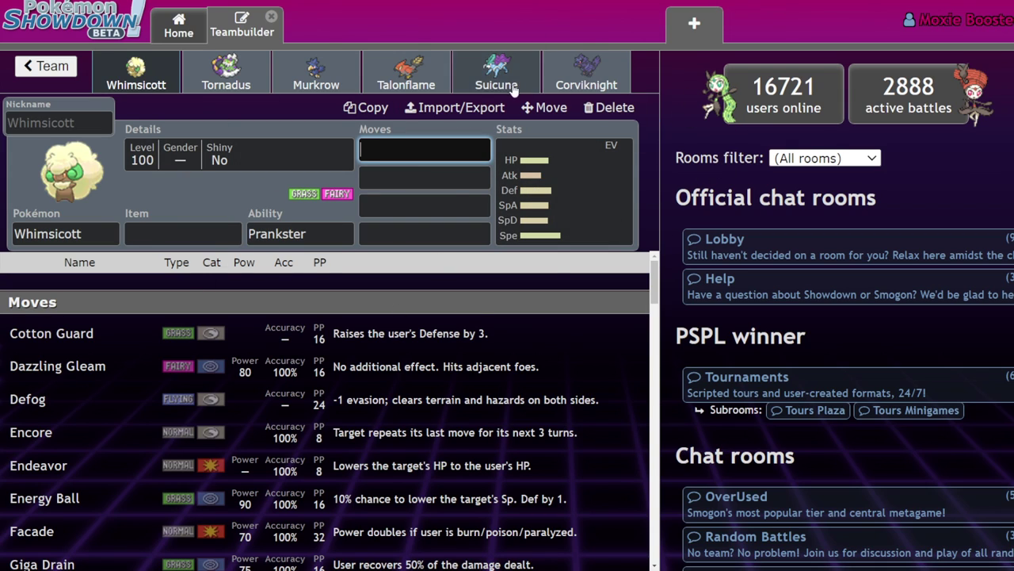
{"action": "left_click", "coordinate": [222, 77]}
{"action": "left_click", "coordinate": [162, 90]}
Step: Delete Corviknight and fill the sixth slot with Rillaboom, chosen from the Pokémon filtered by the move Fake Out
{"action": "left_click", "coordinate": [587, 75]}
{"action": "left_click", "coordinate": [609, 107]}
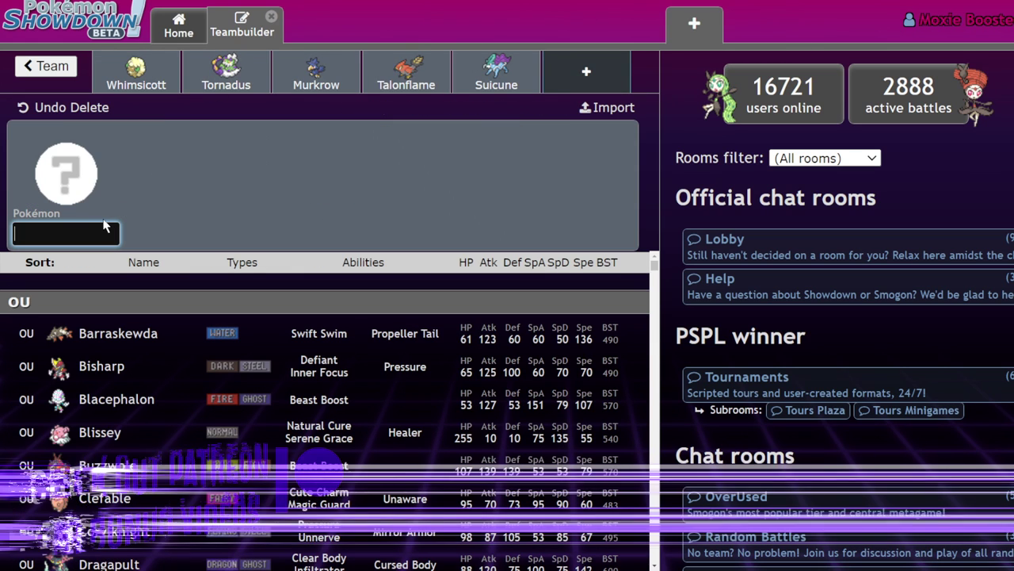
{"action": "type", "text": "fake"}
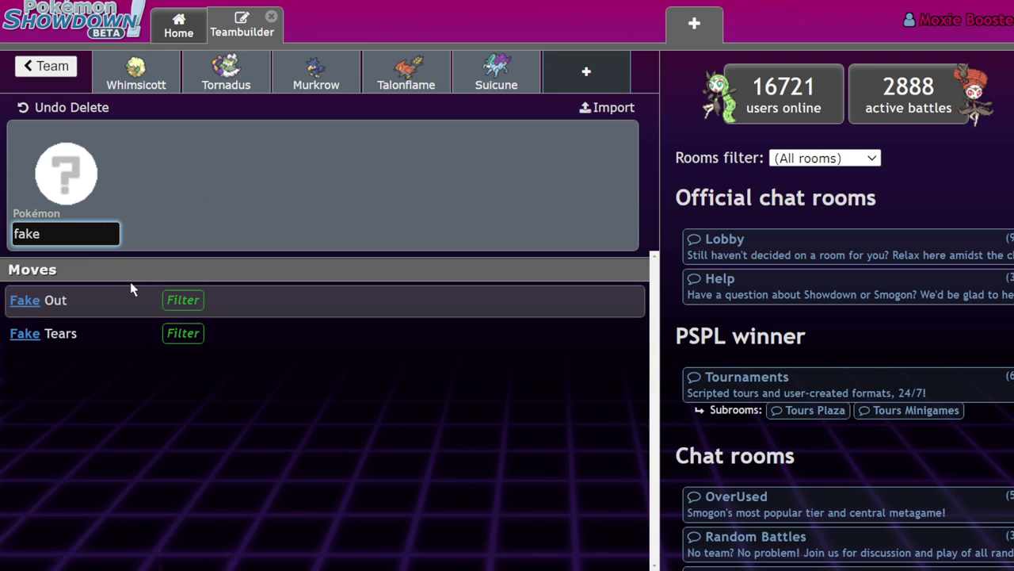
{"action": "left_click", "coordinate": [129, 293]}
{"action": "left_click", "coordinate": [286, 362]}
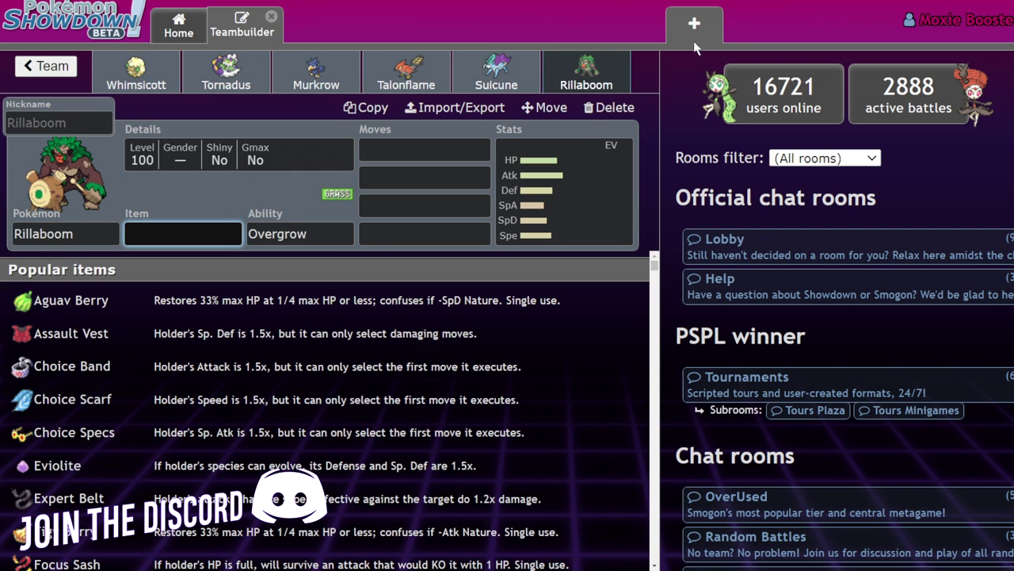
Step: Replace Rillaboom in the sixth slot with Incineroar
{"action": "left_click", "coordinate": [30, 233]}
{"action": "type", "text": "inci"}
{"action": "key", "text": "Return"}
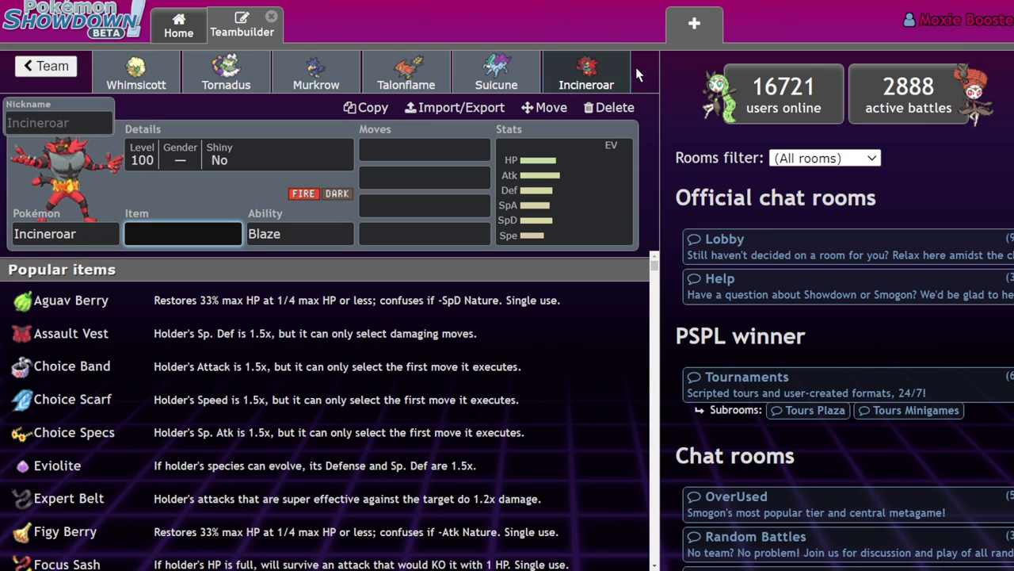
Step: Delete Incineroar and add Regieleki as the sixth team member
{"action": "left_click", "coordinate": [609, 107]}
{"action": "type", "text": "regi"}
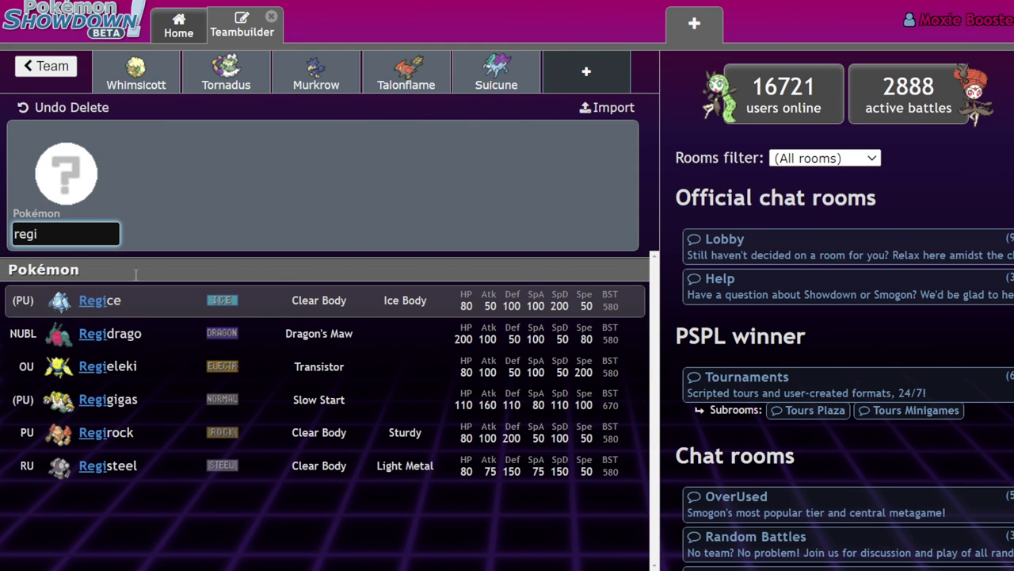
{"action": "left_click", "coordinate": [111, 366]}
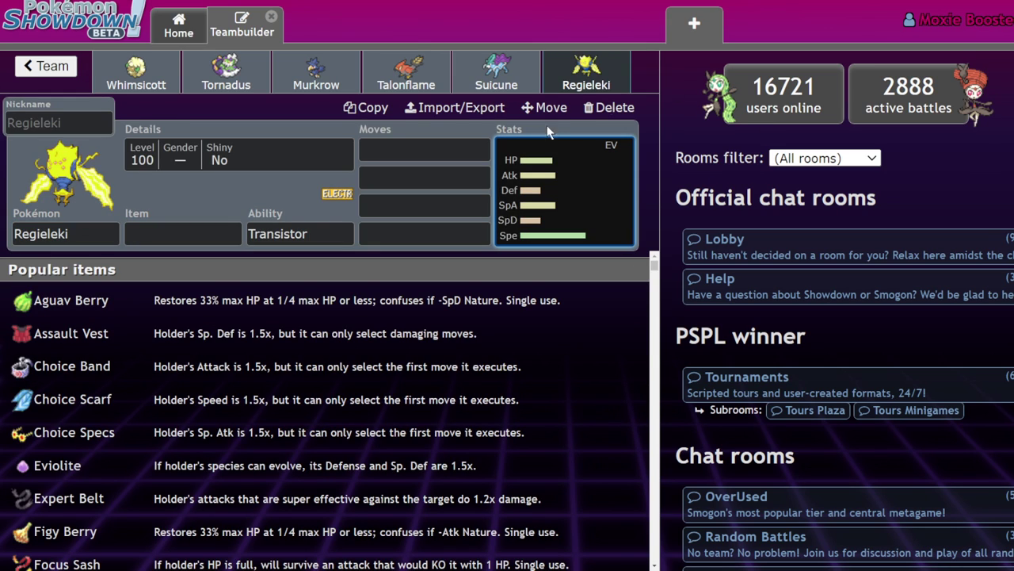
Step: Replace Regieleki with Tapu Koko and compare its entry with that of Tornadus
{"action": "left_click", "coordinate": [70, 234]}
{"action": "type", "text": "tapu"}
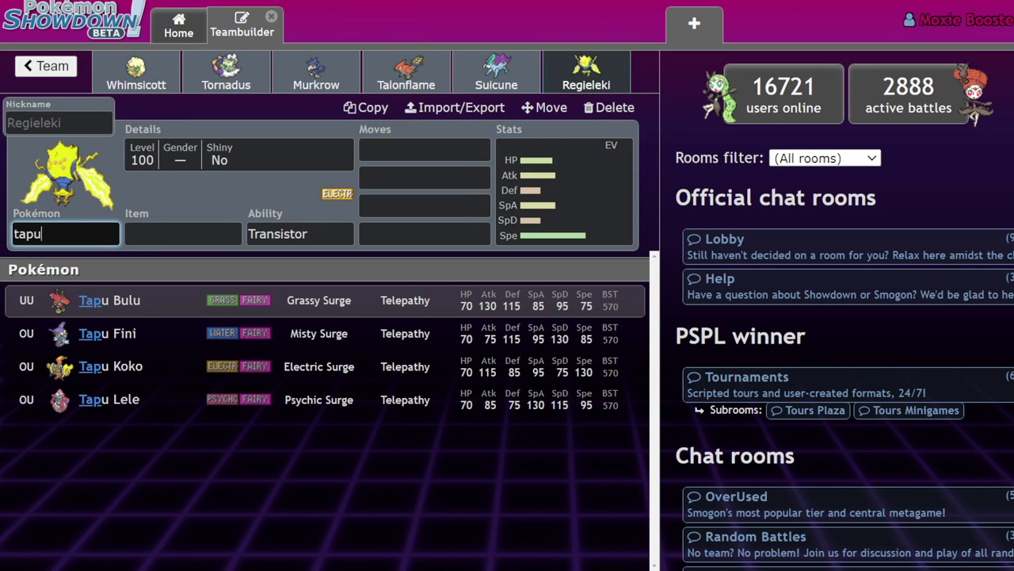
{"action": "left_click", "coordinate": [138, 379]}
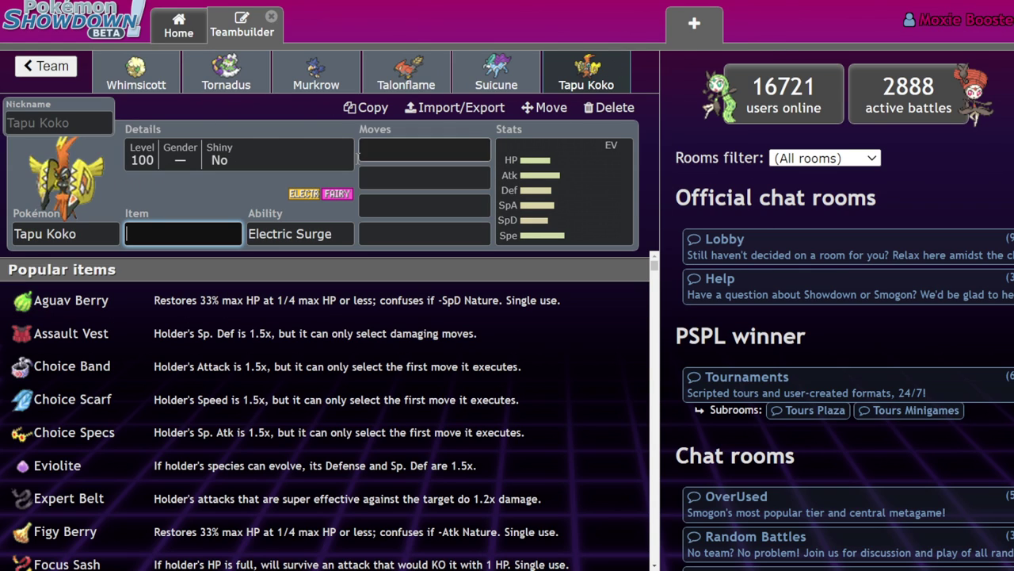
{"action": "left_click", "coordinate": [261, 70]}
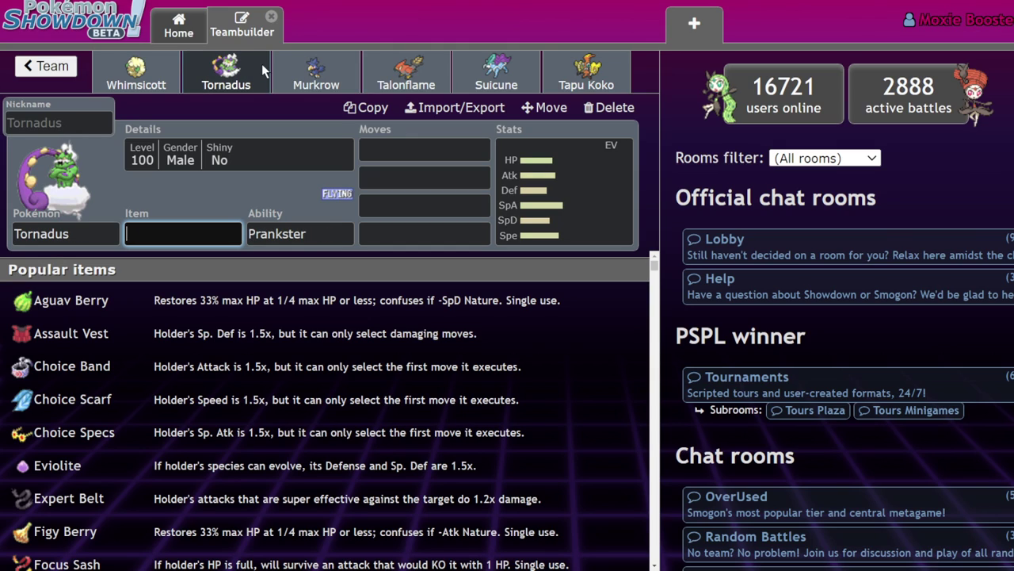
{"action": "left_click", "coordinate": [585, 72]}
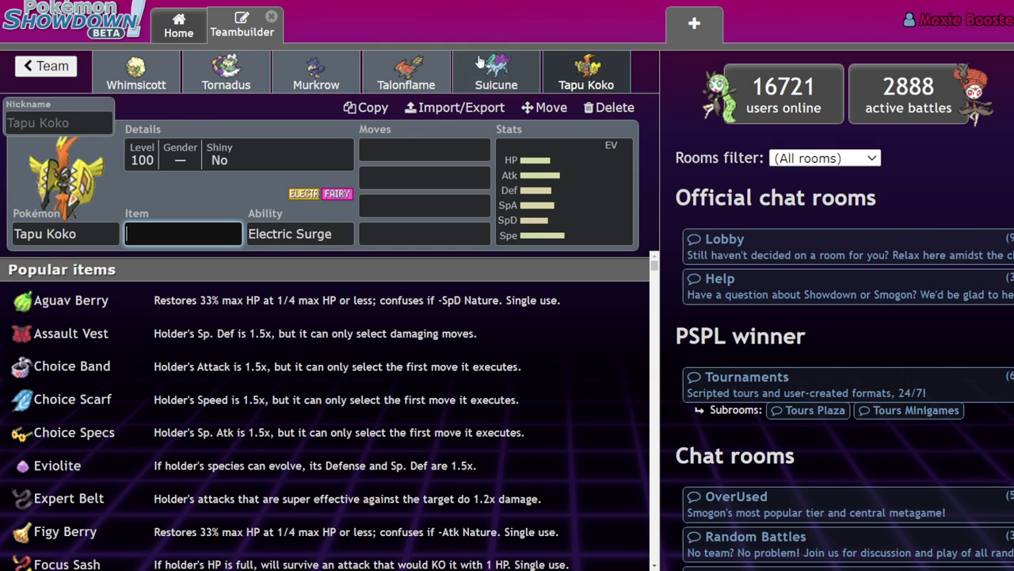
{"action": "left_click", "coordinate": [229, 87]}
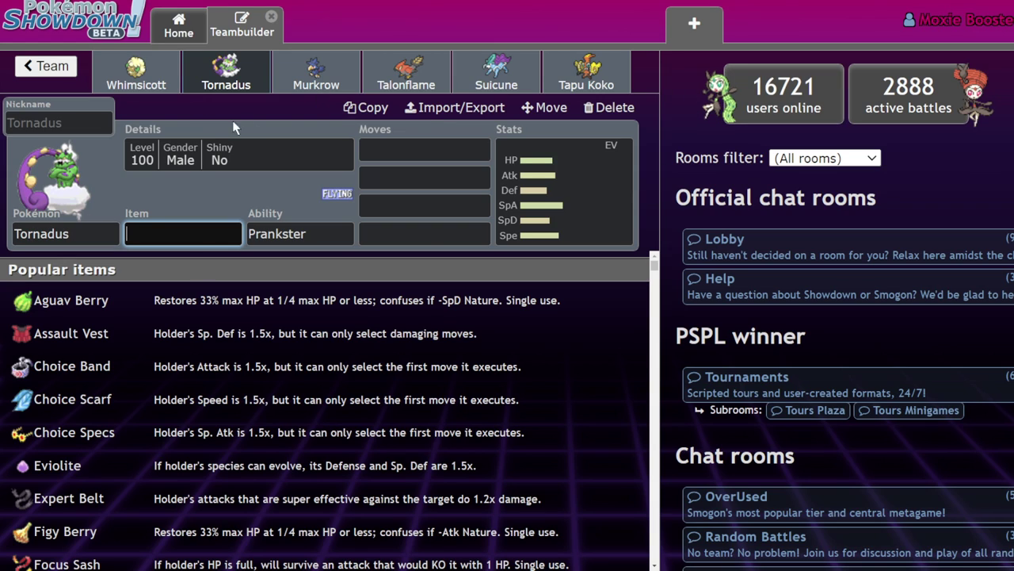
{"action": "left_click", "coordinate": [587, 73]}
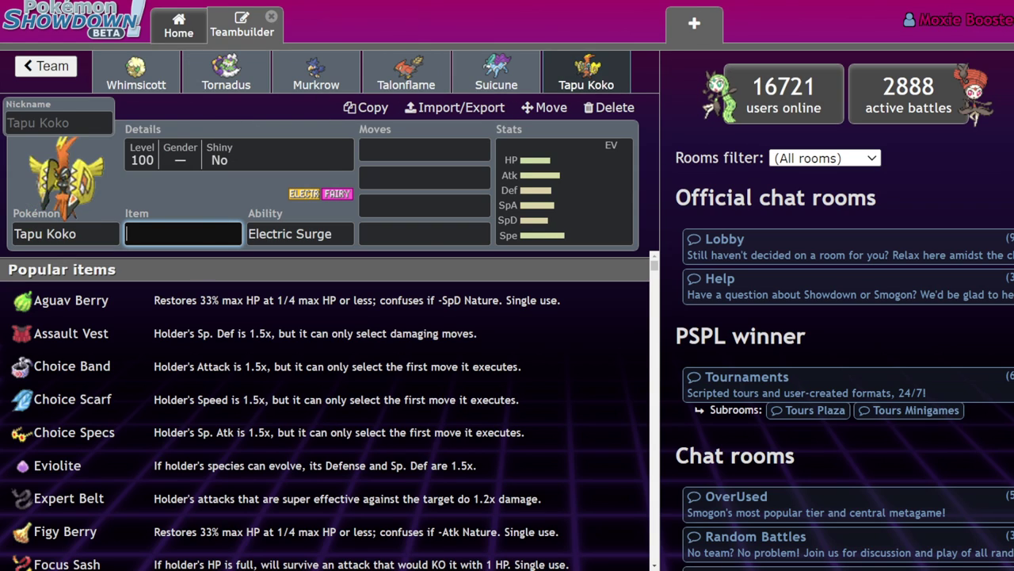
Step: Delete Tapu Koko and add Durant as the sixth team member
{"action": "left_click", "coordinate": [600, 111]}
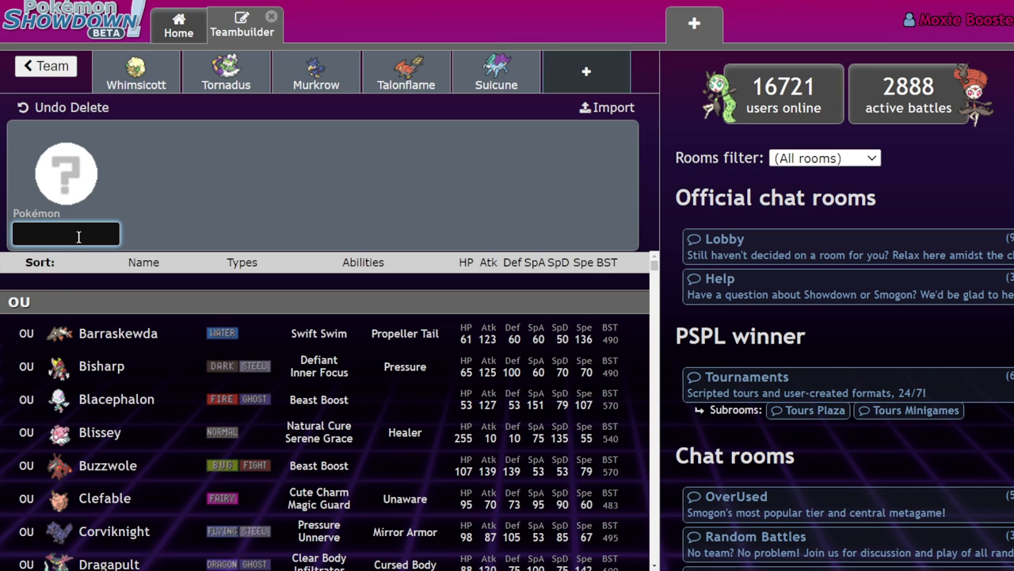
{"action": "type", "text": "durn"}
{"action": "key", "text": "BackSpace"}
{"action": "type", "text": "a"}
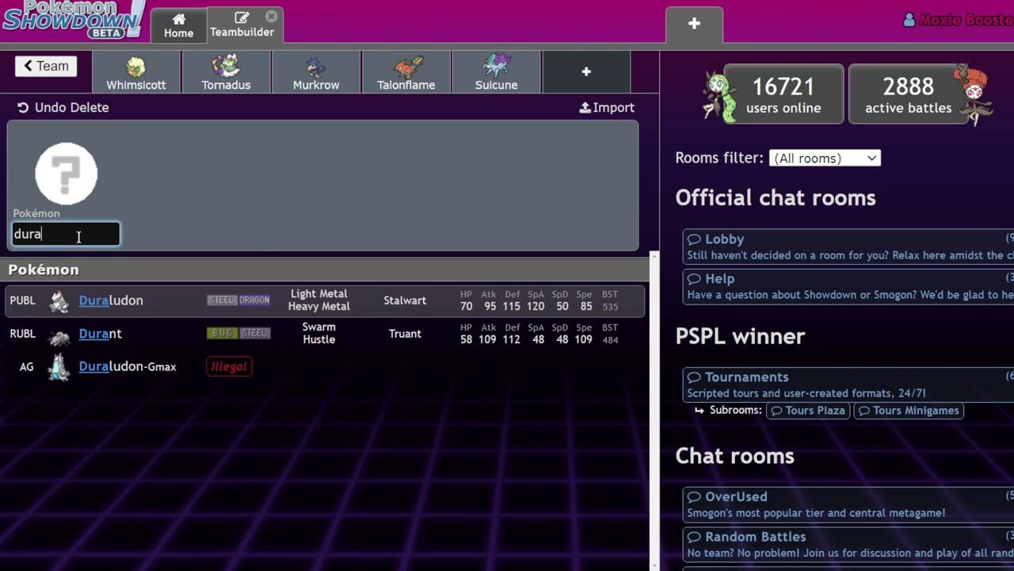
{"action": "left_click", "coordinate": [153, 324]}
Step: Compare the entries of Whimsicott and Durant as a Tailwind pairing
{"action": "left_click", "coordinate": [131, 90]}
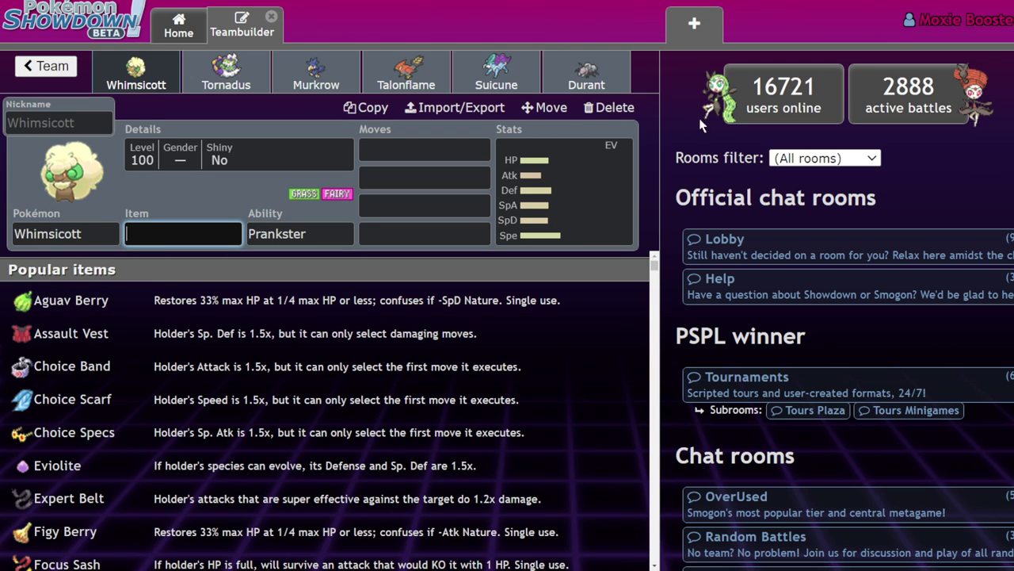
{"action": "left_click", "coordinate": [586, 75]}
{"action": "left_click", "coordinate": [136, 76]}
{"action": "left_click", "coordinate": [587, 71]}
{"action": "left_click", "coordinate": [162, 234]}
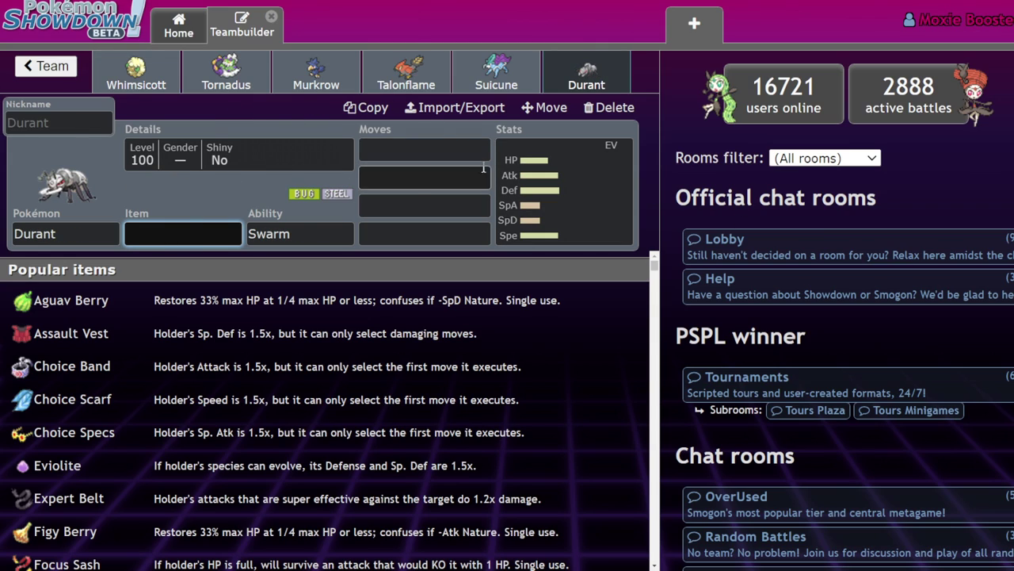
Step: Replace Durant with Cinderace from the Pokémon filtered by Fire type, and compare its entry with Whimsicott's
{"action": "key", "text": "shift+Tab"}
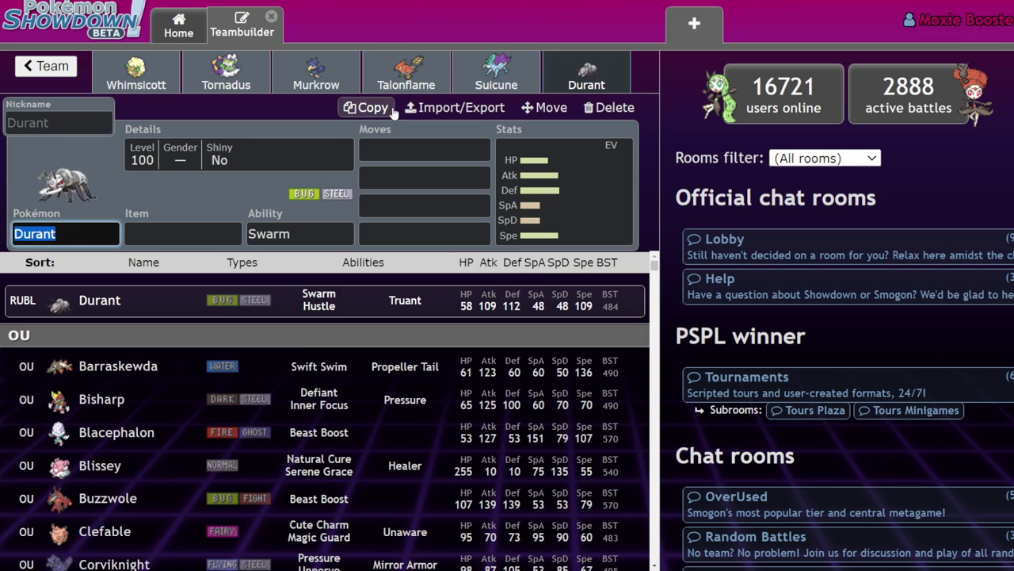
{"action": "type", "text": "fire"}
{"action": "key", "text": "Return"}
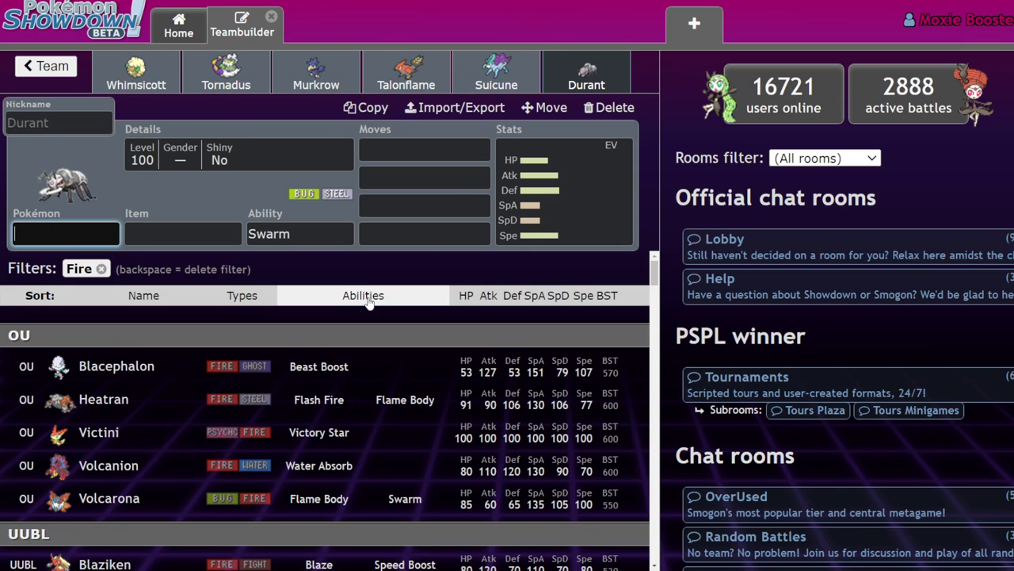
{"action": "scroll", "coordinate": [117, 318], "scroll_direction": "down", "scroll_amount": 2}
{"action": "scroll", "coordinate": [294, 344], "scroll_direction": "up", "scroll_amount": 1}
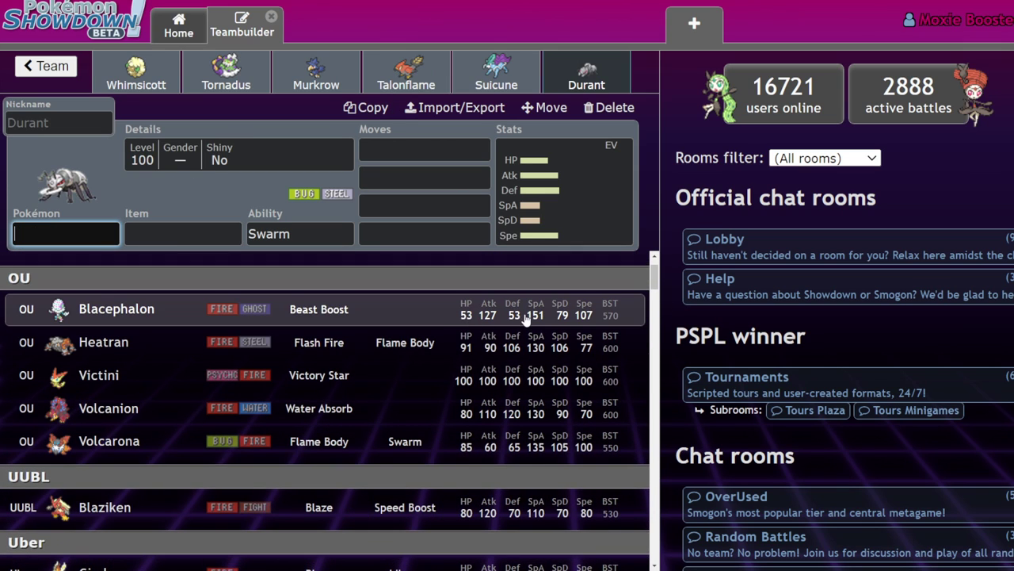
{"action": "scroll", "coordinate": [523, 317], "scroll_direction": "down", "scroll_amount": 1}
{"action": "scroll", "coordinate": [523, 317], "scroll_direction": "down", "scroll_amount": 3}
{"action": "left_click", "coordinate": [214, 356]}
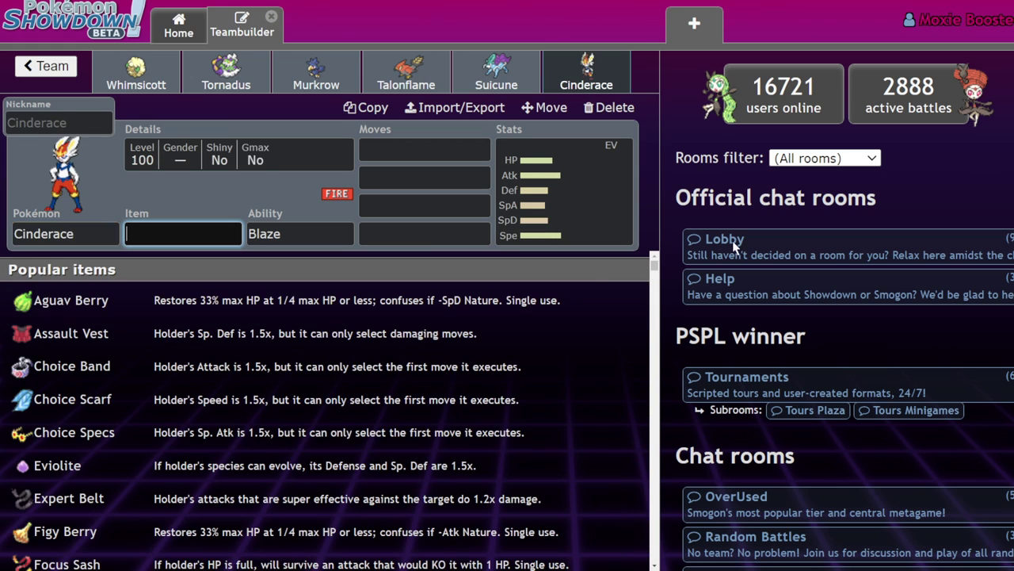
{"action": "left_click", "coordinate": [115, 83]}
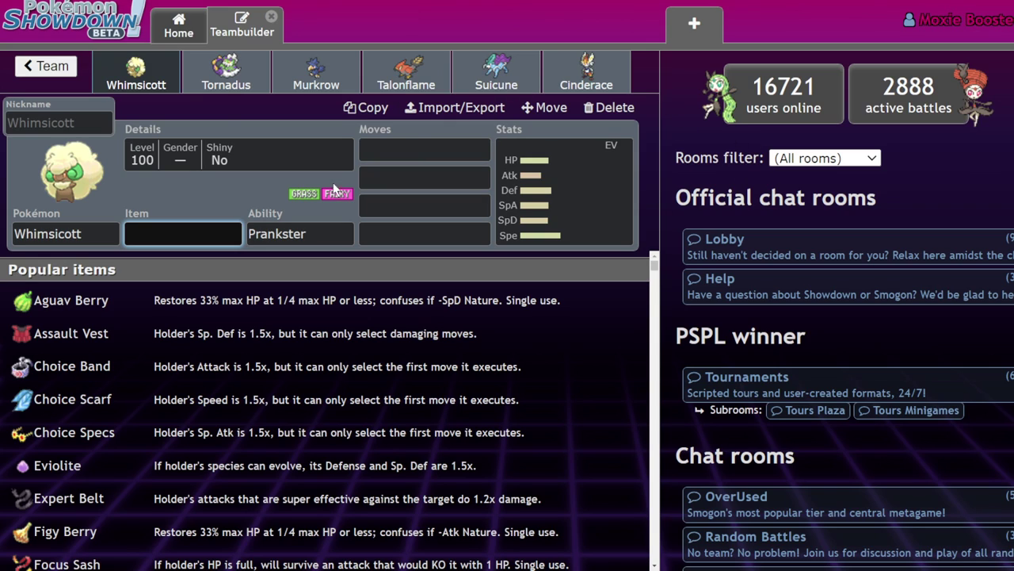
{"action": "left_click", "coordinate": [586, 73]}
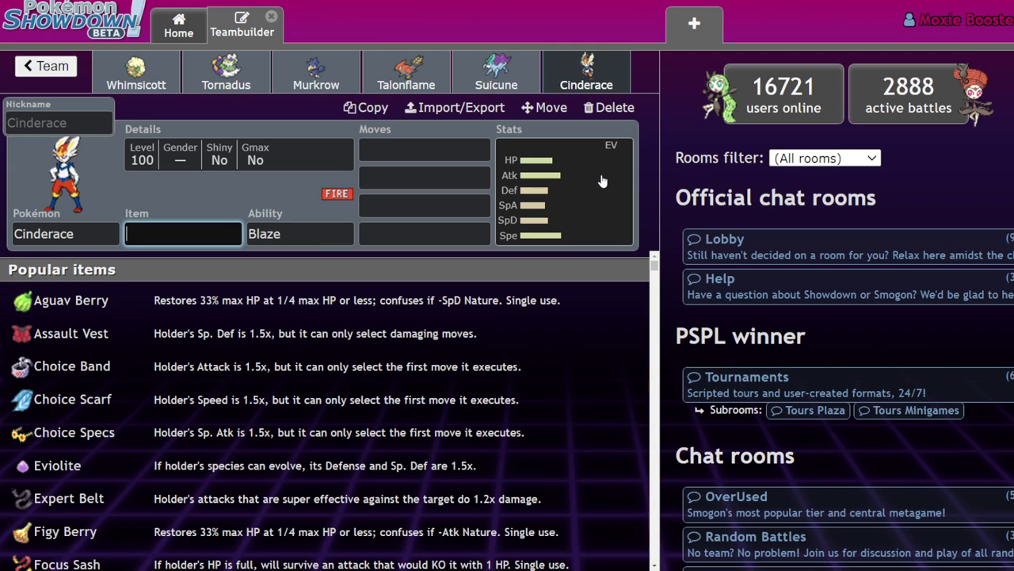
Step: Delete Cinderace from the team and return to the overview of the whole 4 Turn TW team
{"action": "left_click", "coordinate": [608, 107]}
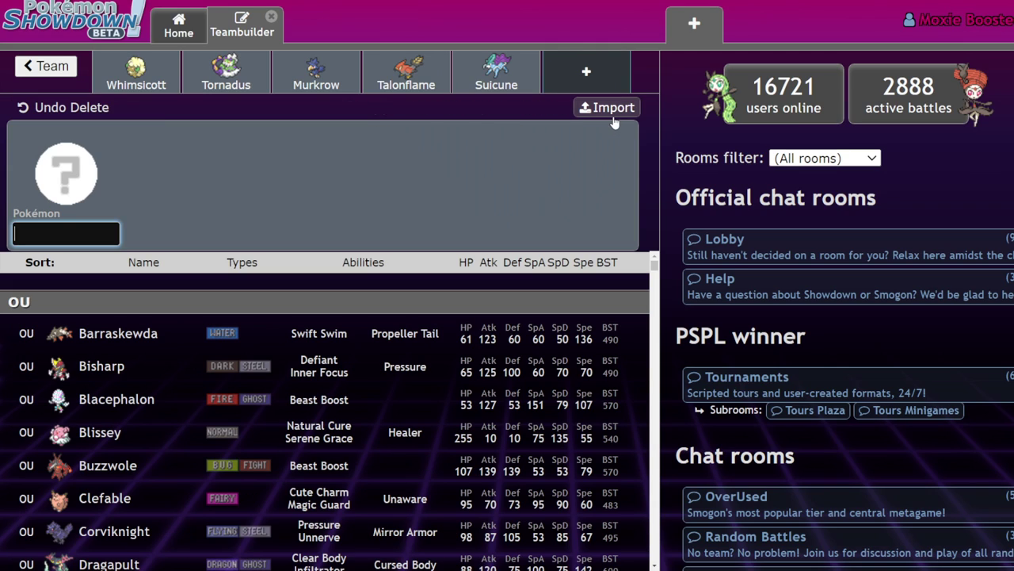
{"action": "left_click", "coordinate": [143, 79]}
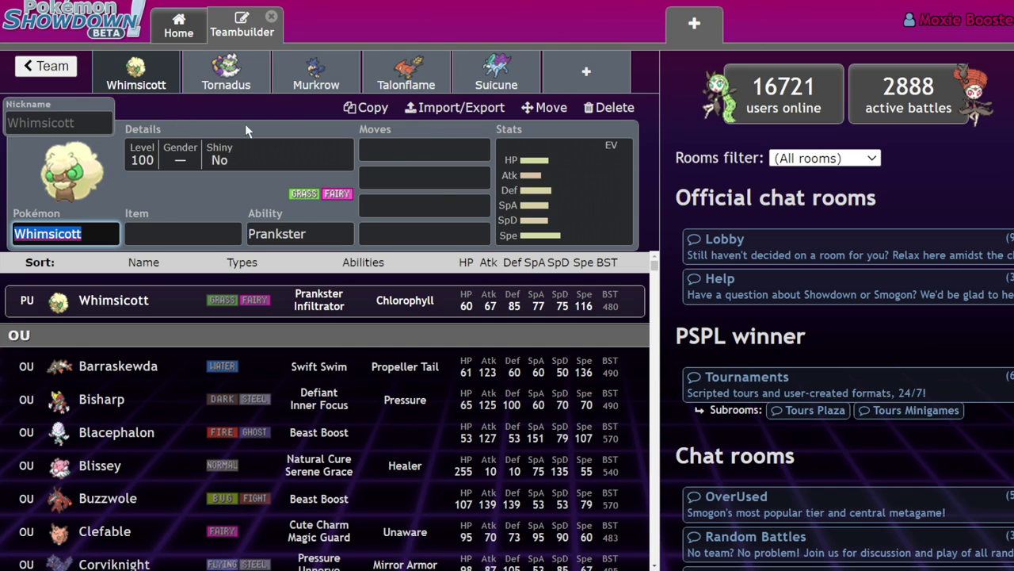
{"action": "left_click", "coordinate": [45, 66]}
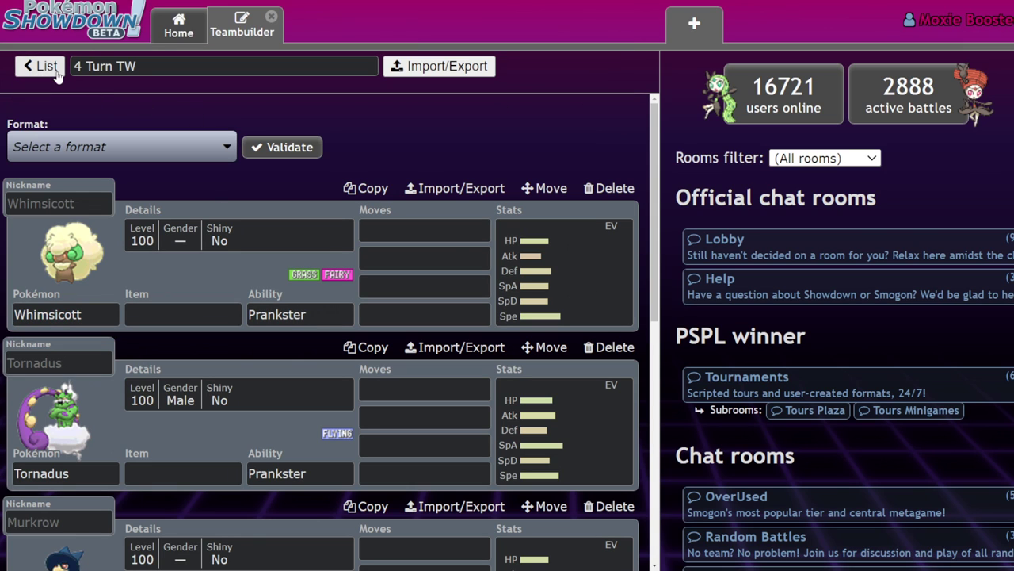
Step: Switch to the 3 Turn TW team and look over its members
{"action": "left_click", "coordinate": [36, 66]}
{"action": "left_click", "coordinate": [341, 355]}
{"action": "scroll", "coordinate": [441, 333], "scroll_direction": "down", "scroll_amount": 2}
{"action": "left_click", "coordinate": [567, 198]}
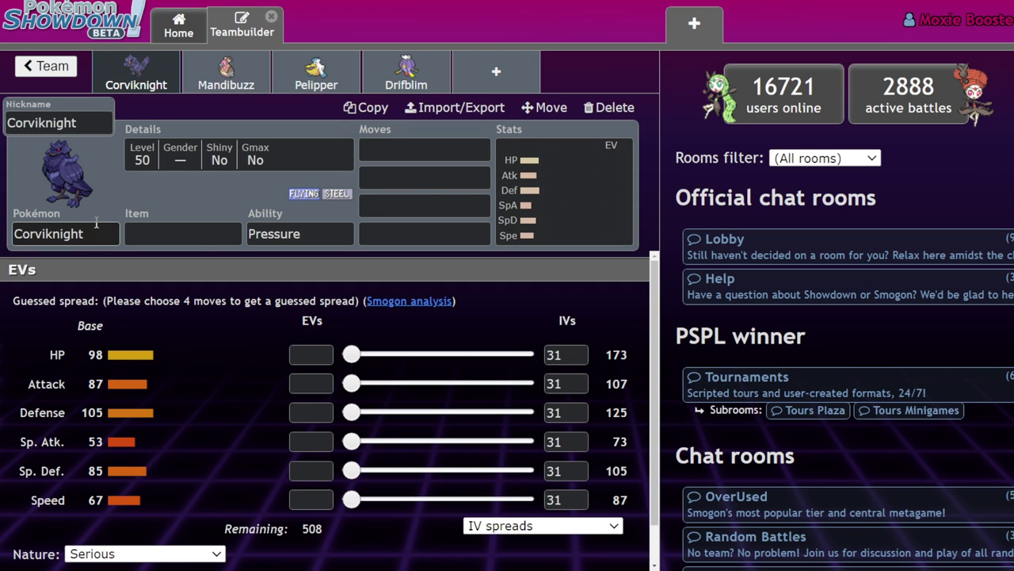
{"action": "left_click", "coordinate": [45, 66]}
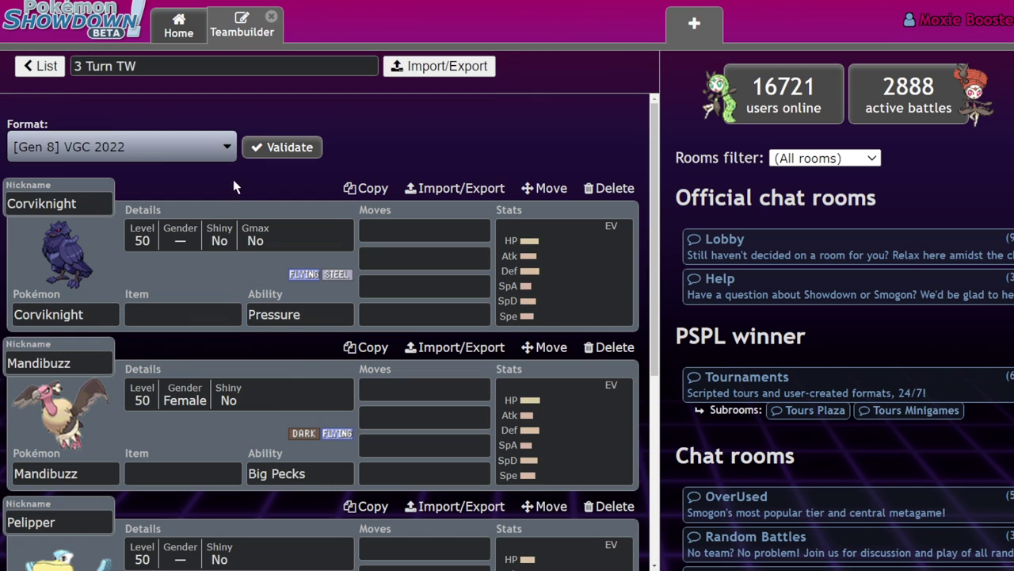
{"action": "left_click", "coordinate": [38, 65]}
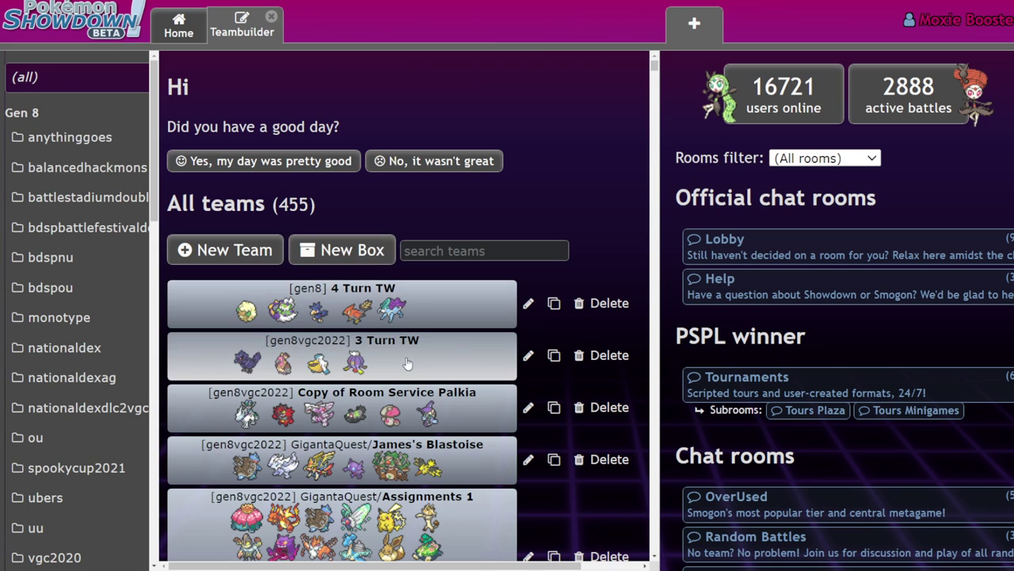
{"action": "left_click", "coordinate": [378, 349]}
{"action": "scroll", "coordinate": [381, 367], "scroll_direction": "down", "scroll_amount": 2}
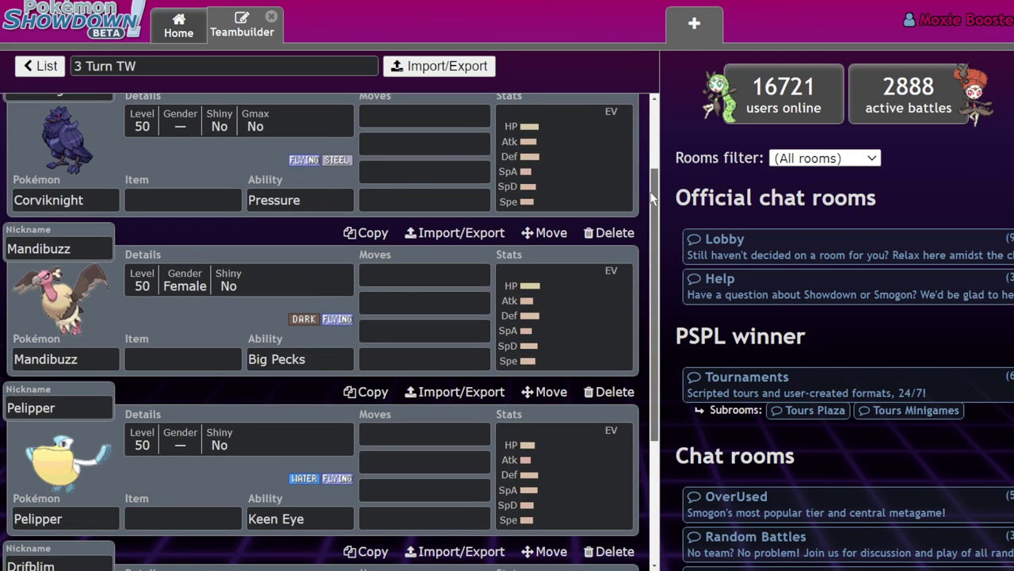
Step: Give Corviknight the moves Tailwind, Iron Defense, Body Press and Roost
{"action": "left_click", "coordinate": [586, 79]}
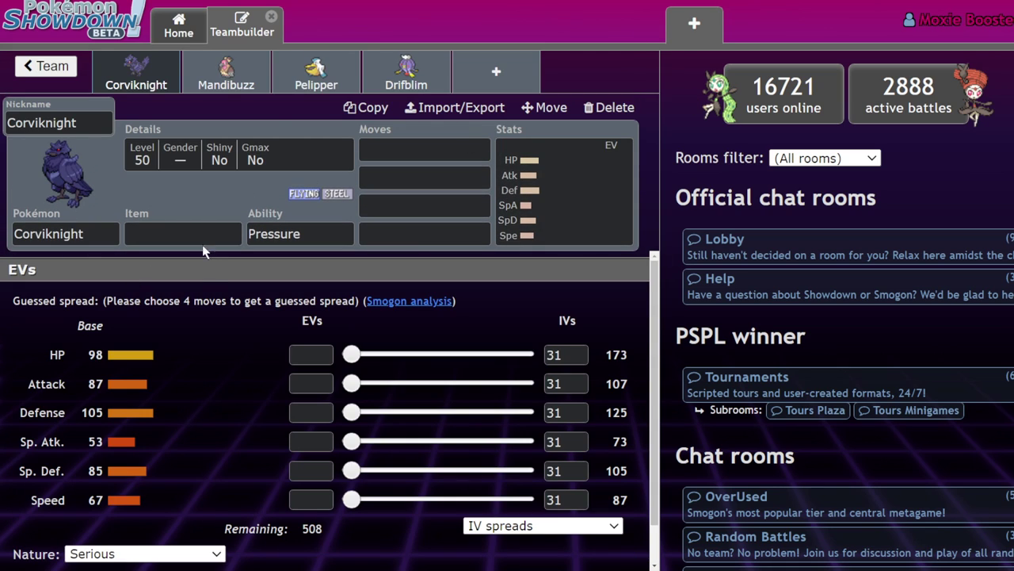
{"action": "left_click", "coordinate": [433, 145]}
{"action": "type", "text": "tail"}
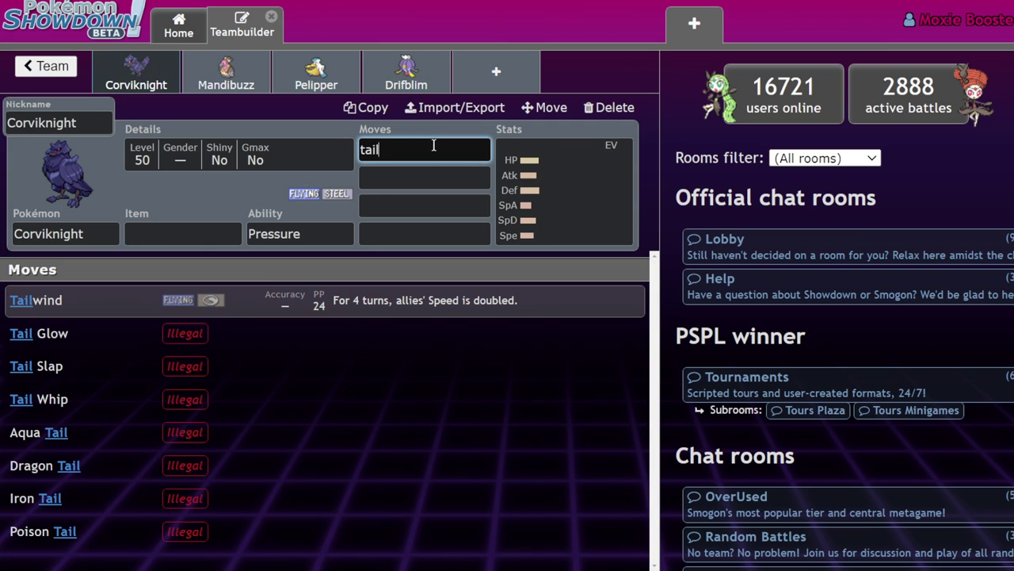
{"action": "key", "text": "Return"}
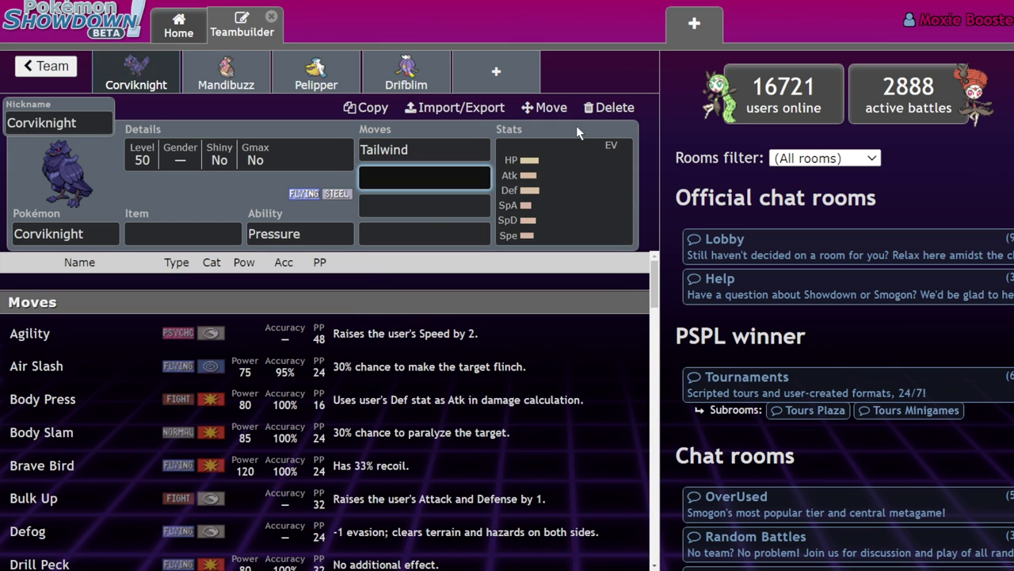
{"action": "type", "text": "iro"}
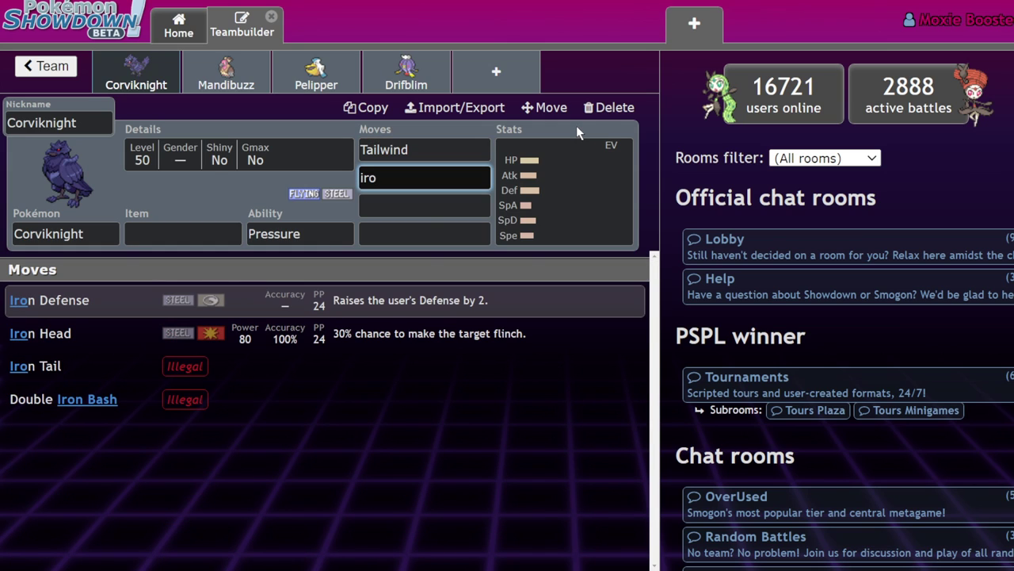
{"action": "key", "text": "Return"}
{"action": "type", "text": "bod"}
{"action": "key", "text": "Return"}
{"action": "type", "text": "rpp"}
{"action": "key", "text": "BackSpace"}
{"action": "key", "text": "BackSpace"}
{"action": "type", "text": "oo"}
{"action": "key", "text": "Return"}
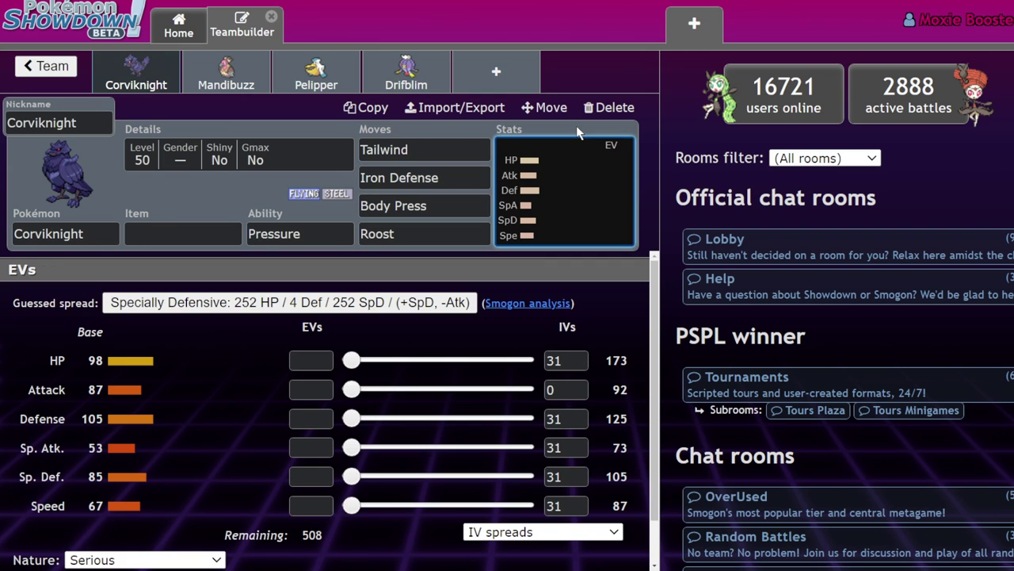
Step: Set Corviknight's held item to Leftovers
{"action": "left_click", "coordinate": [190, 236]}
{"action": "type", "text": "lef"}
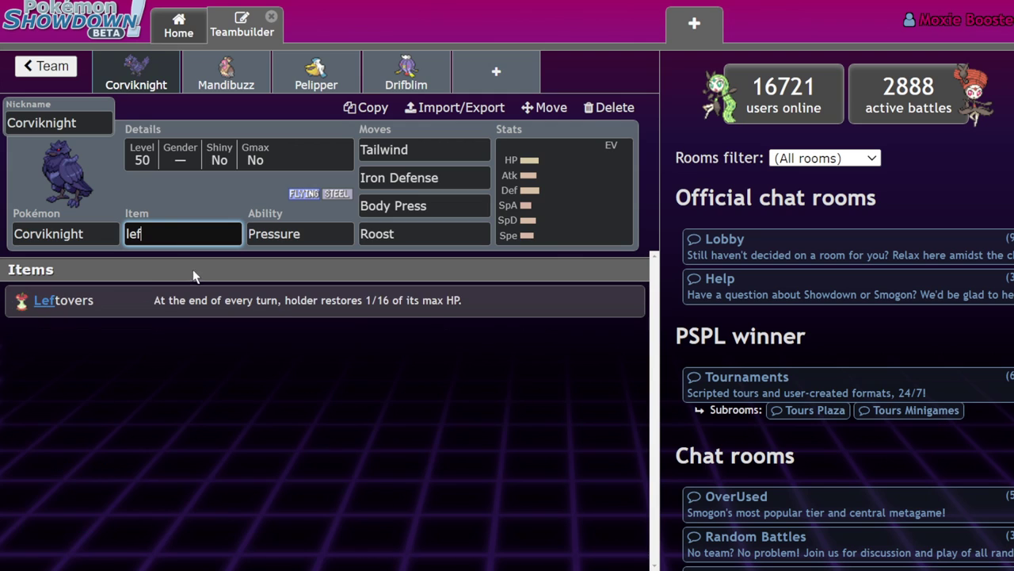
{"action": "key", "text": "Return"}
Step: Give Mandibuzz the held item Psychic Seed and the move Tailwind
{"action": "left_click", "coordinate": [242, 91]}
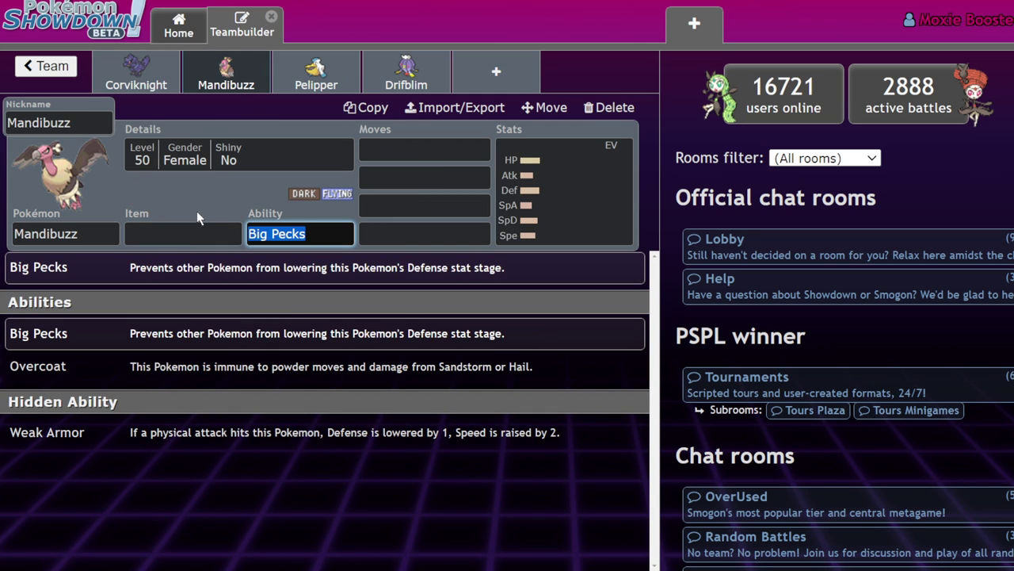
{"action": "left_click", "coordinate": [201, 241]}
{"action": "type", "text": "psyc"}
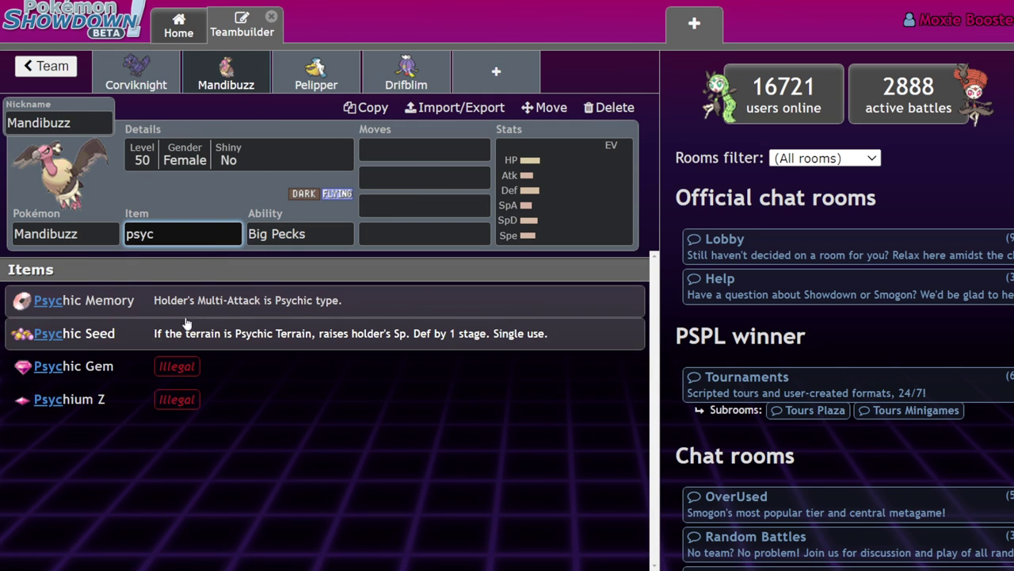
{"action": "left_click", "coordinate": [187, 333]}
{"action": "left_click", "coordinate": [447, 148]}
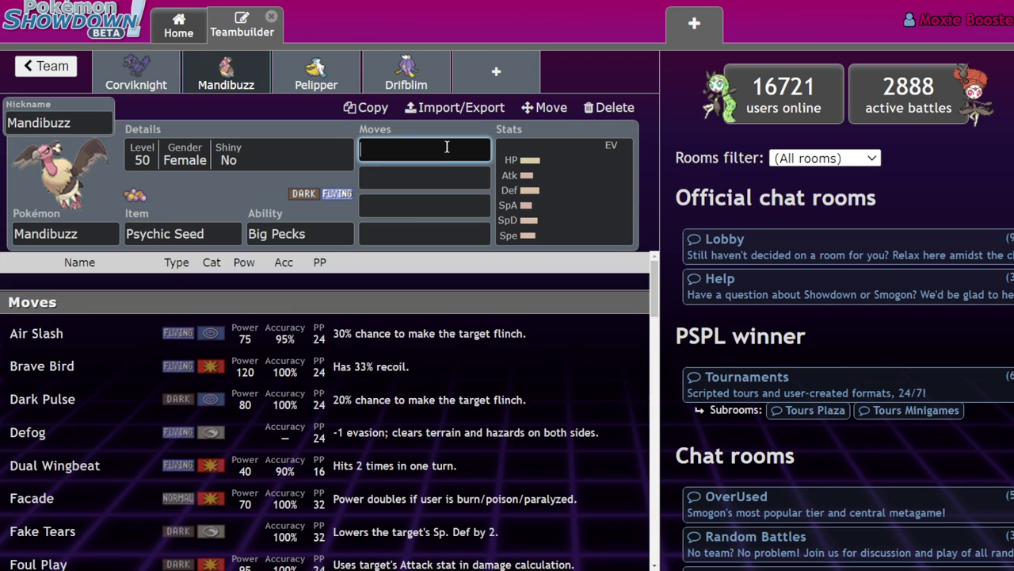
{"action": "type", "text": "tail"}
{"action": "key", "text": "Return"}
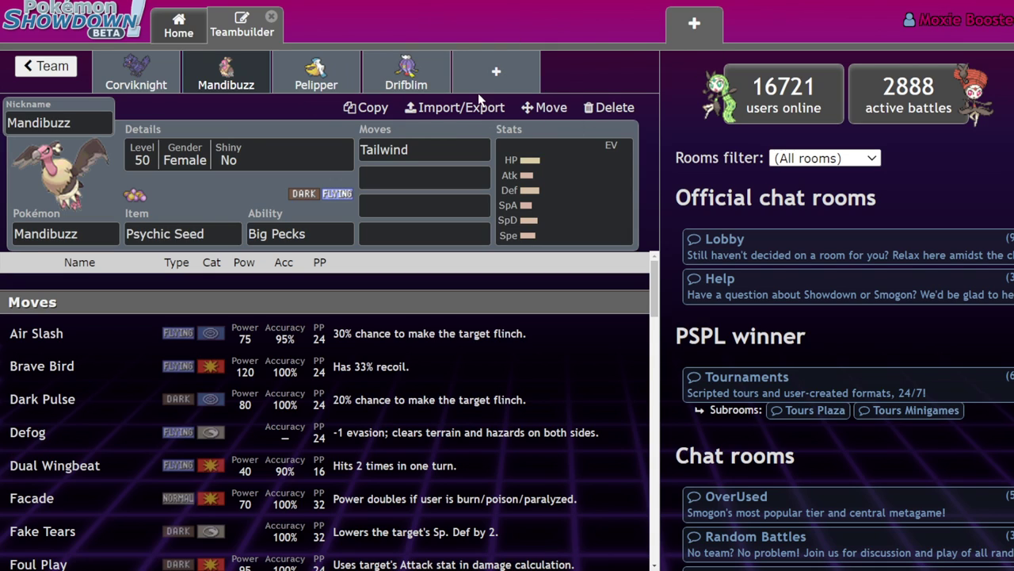
Step: Give Pelipper the move Tailwind in its first move slot and go to its item selection
{"action": "left_click", "coordinate": [317, 73]}
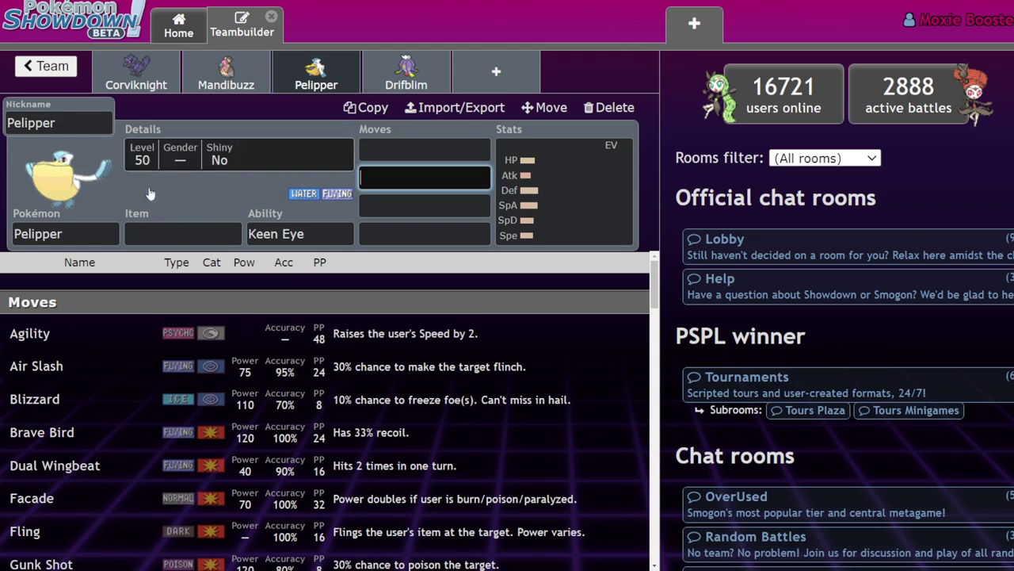
{"action": "left_click", "coordinate": [445, 142]}
{"action": "type", "text": "tail"}
{"action": "key", "text": "Return"}
{"action": "key", "text": "shift+Tab"}
{"action": "key", "text": "shift+Tab"}
{"action": "key", "text": "shift+Tab"}
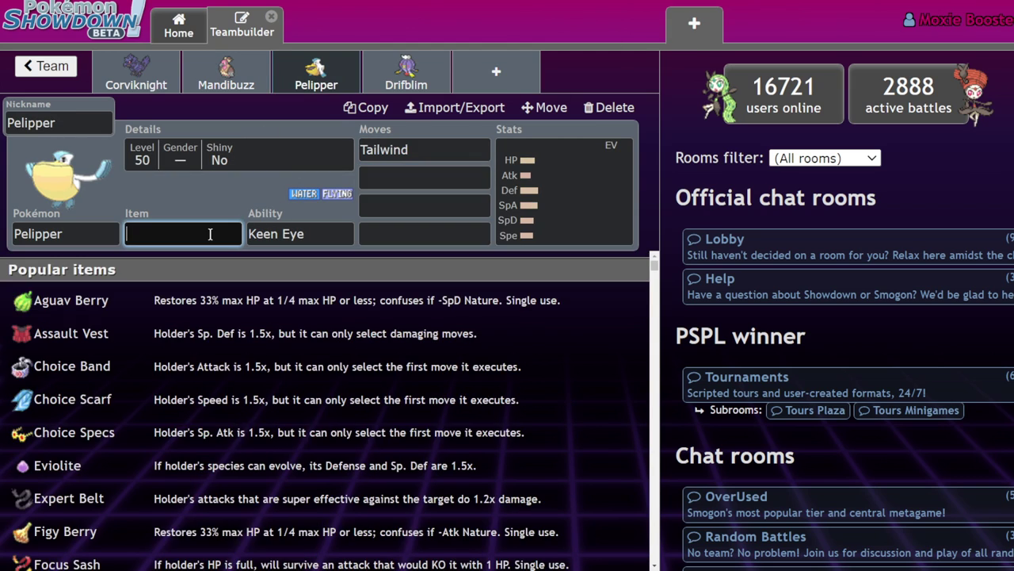
Step: Add Golduck as the fifth team member, compare it with Pelipper, and set Golduck's ability to Swift Swim
{"action": "left_click", "coordinate": [498, 79]}
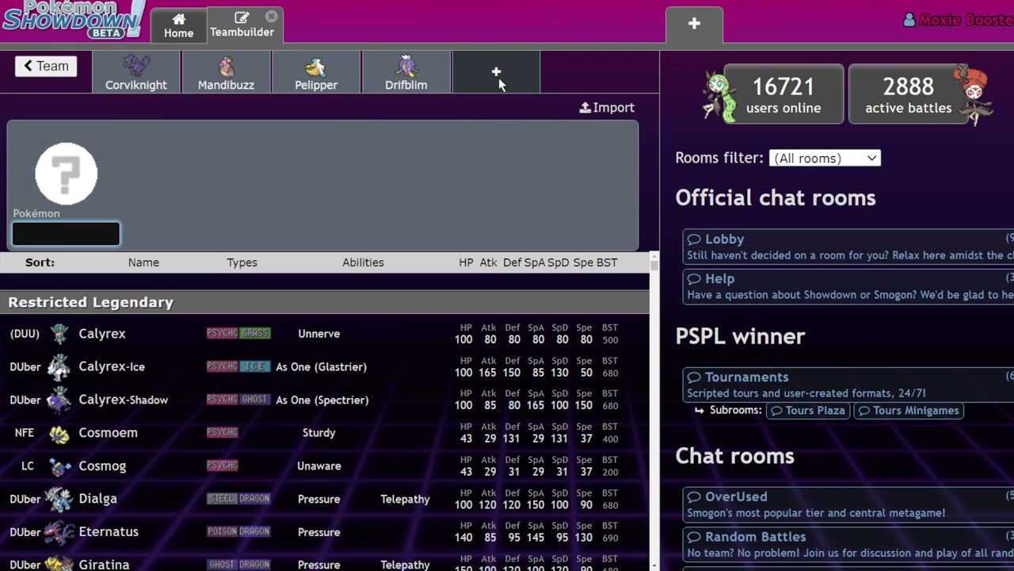
{"action": "type", "text": "gold"}
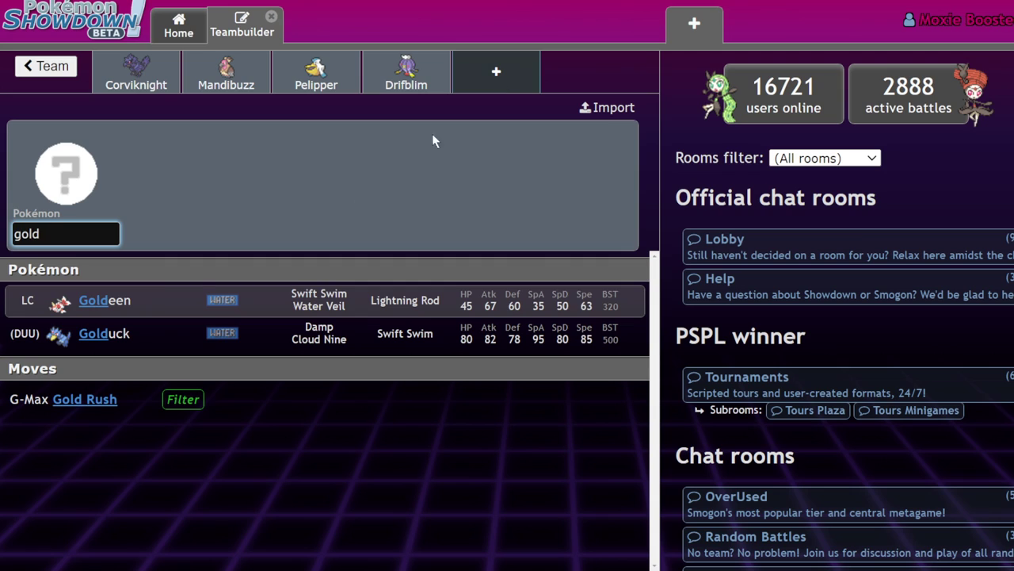
{"action": "left_click", "coordinate": [333, 334]}
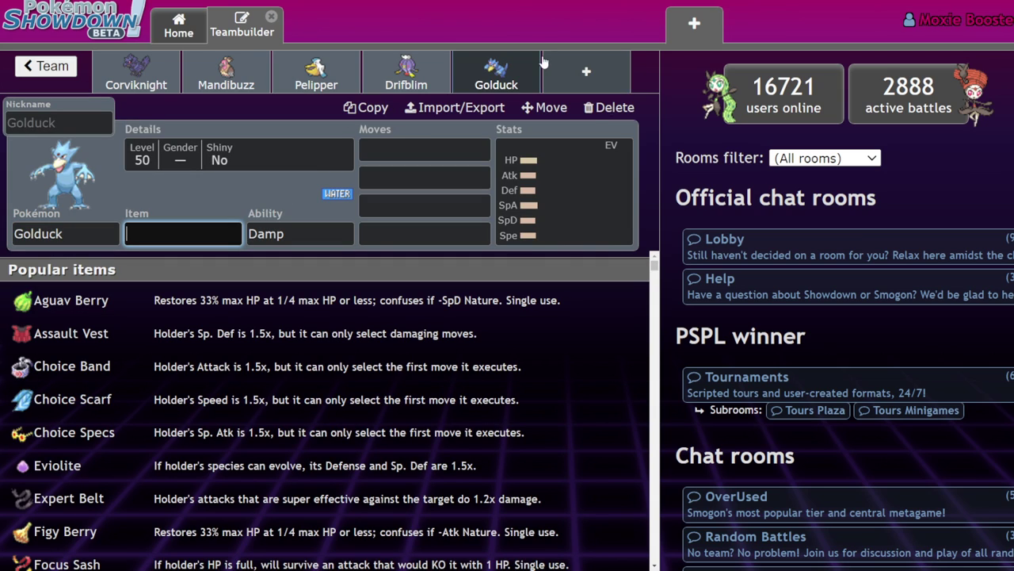
{"action": "left_click", "coordinate": [338, 69]}
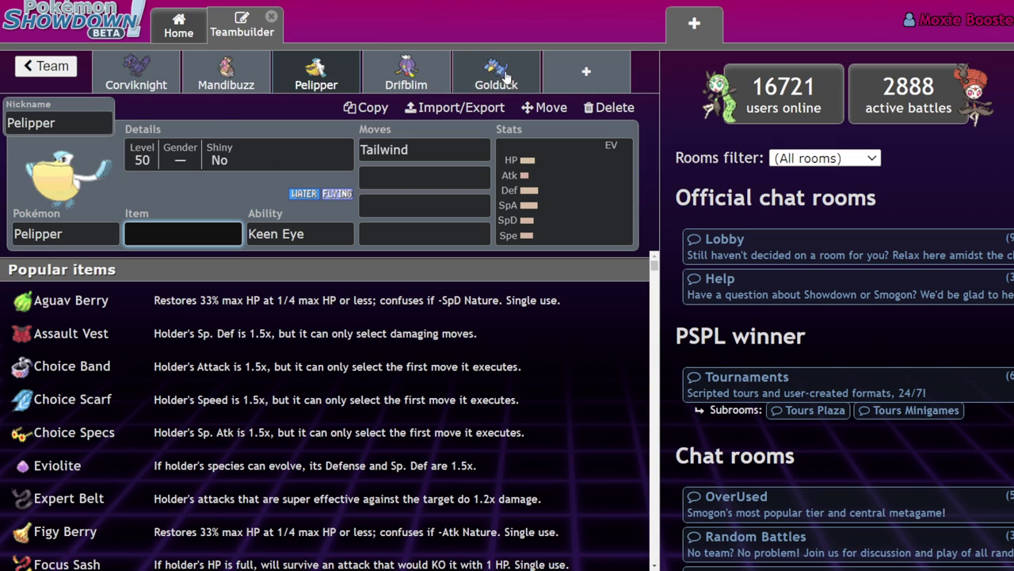
{"action": "left_click", "coordinate": [512, 75]}
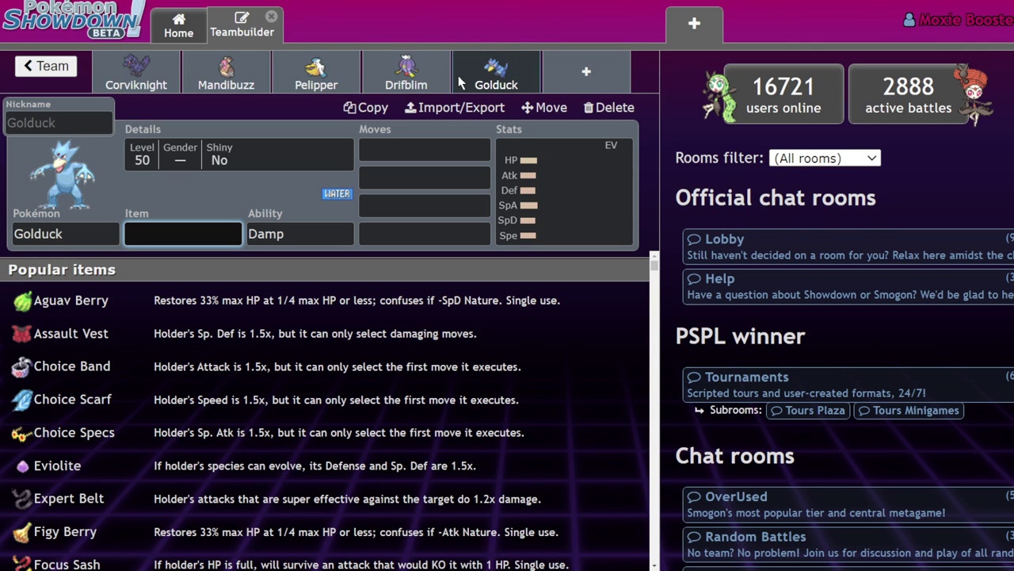
{"action": "left_click", "coordinate": [277, 233]}
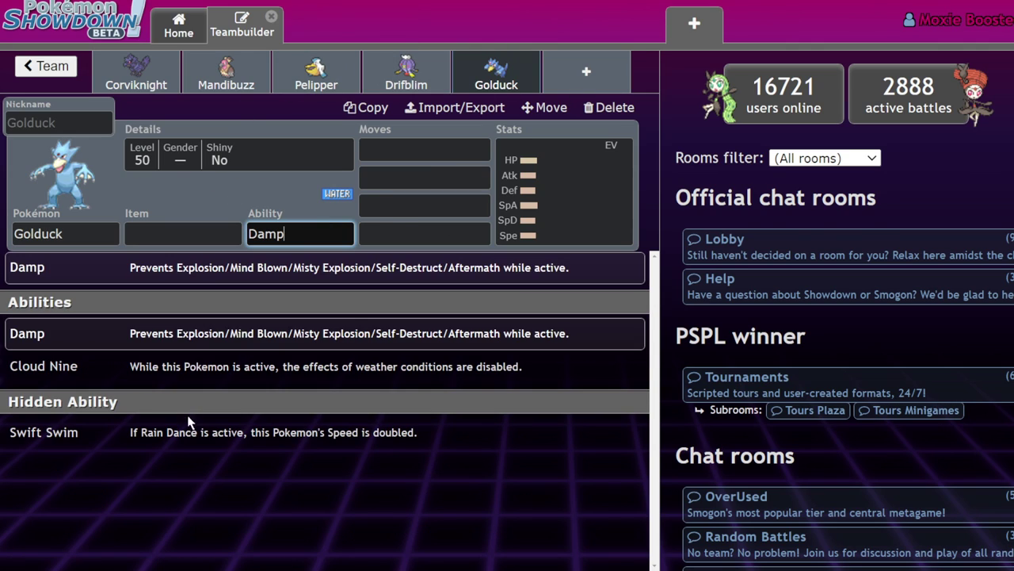
{"action": "left_click", "coordinate": [188, 427]}
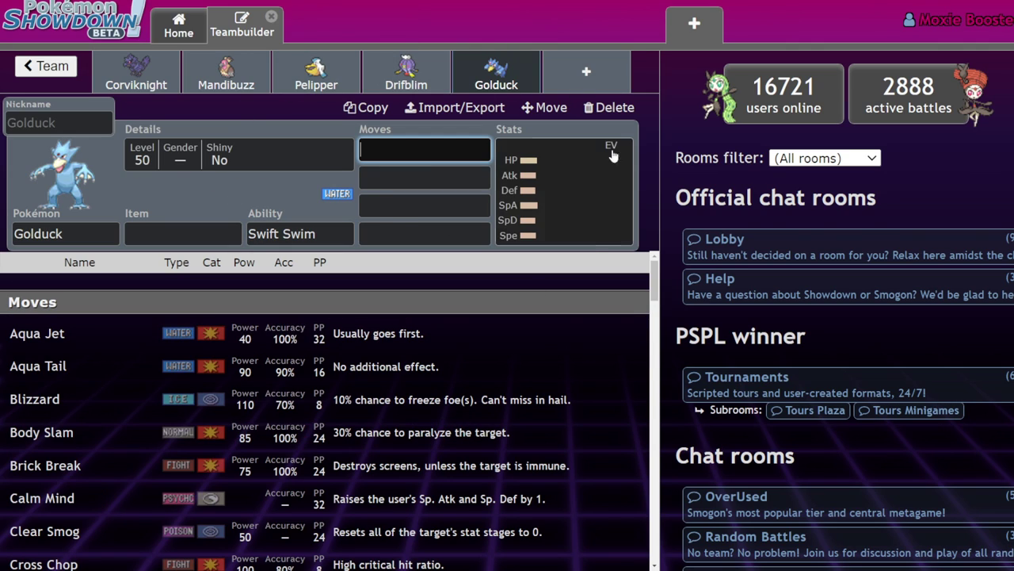
Step: Set Drifblim's ability to Unburden and its held item to Psychic Seed
{"action": "left_click", "coordinate": [409, 67]}
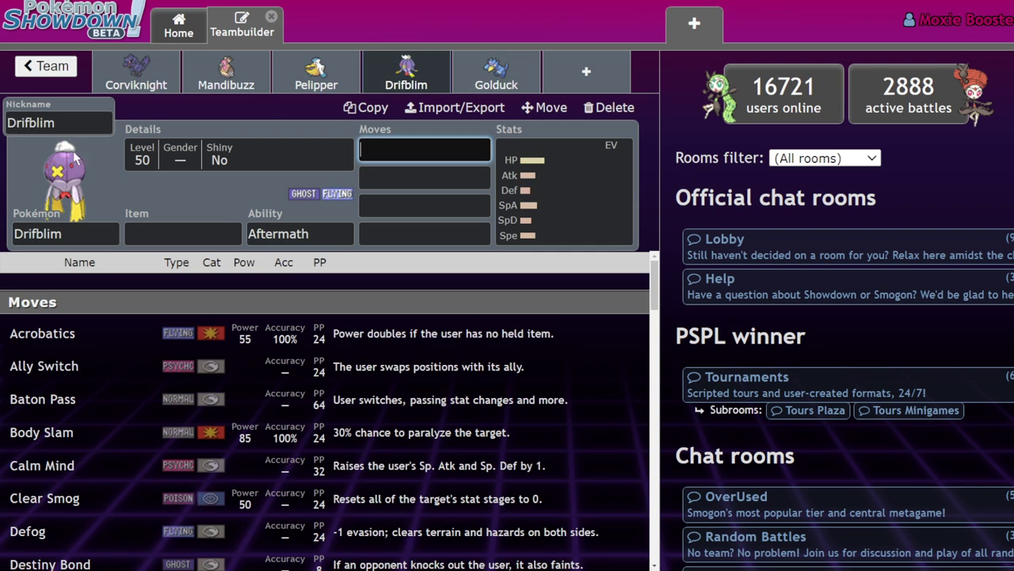
{"action": "left_click", "coordinate": [219, 233]}
{"action": "type", "text": "psyc"}
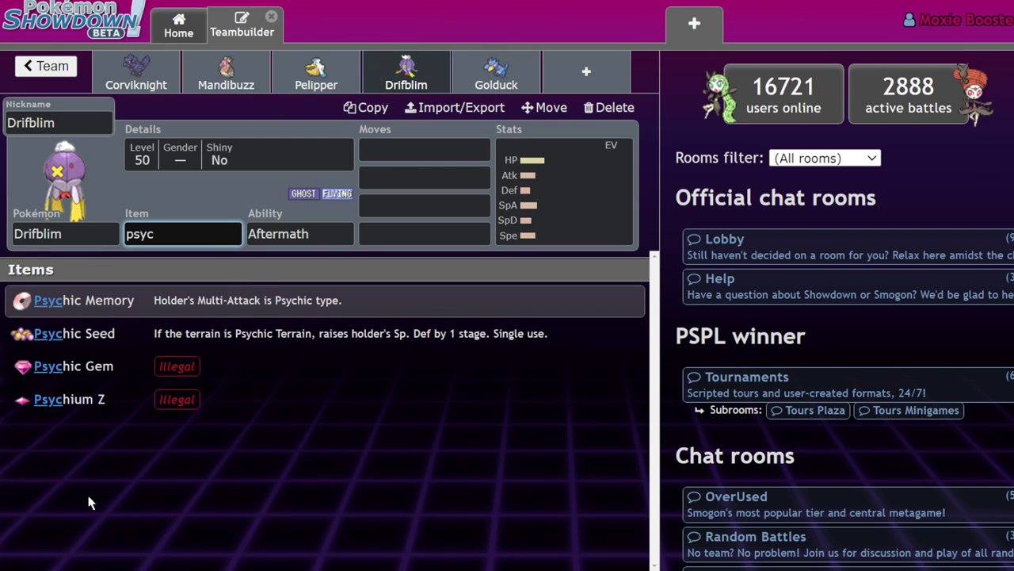
{"action": "key", "text": "Tab"}
{"action": "left_click", "coordinate": [147, 361]}
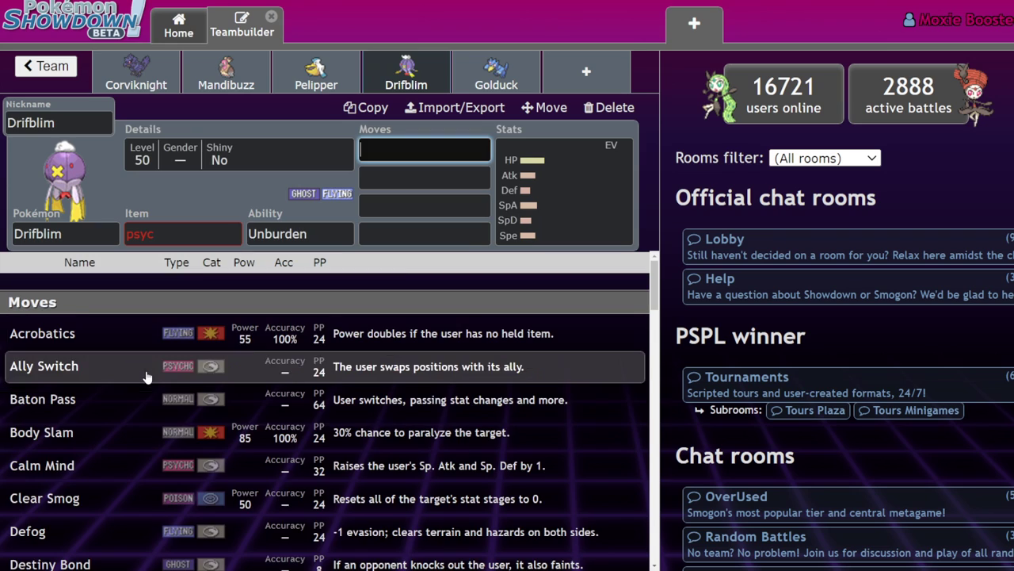
{"action": "left_click", "coordinate": [182, 234]}
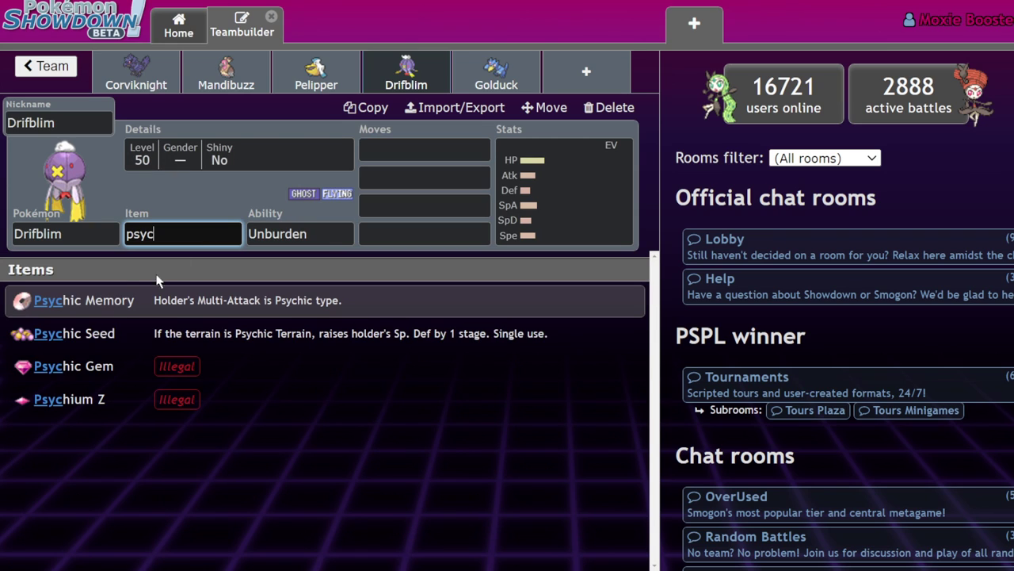
{"action": "left_click", "coordinate": [121, 333]}
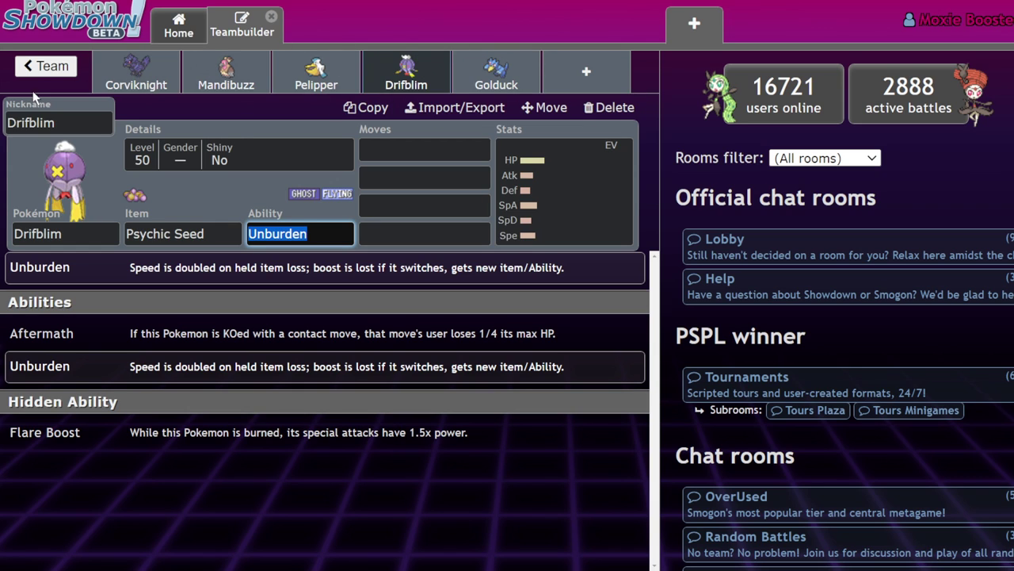
Step: Switch to the 4 Turn TW team and look through the stats of its members from Whimsicott to Suicune
{"action": "left_click", "coordinate": [45, 66]}
{"action": "left_click", "coordinate": [33, 67]}
{"action": "left_click", "coordinate": [436, 310]}
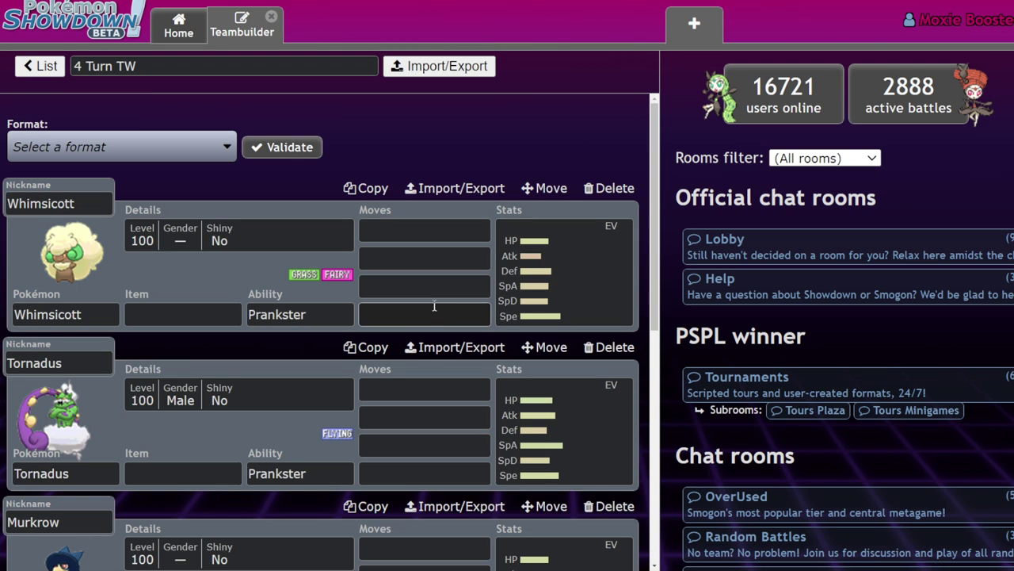
{"action": "scroll", "coordinate": [435, 305], "scroll_direction": "down", "scroll_amount": 3}
{"action": "scroll", "coordinate": [434, 306], "scroll_direction": "up", "scroll_amount": 3}
{"action": "left_click", "coordinate": [624, 260]}
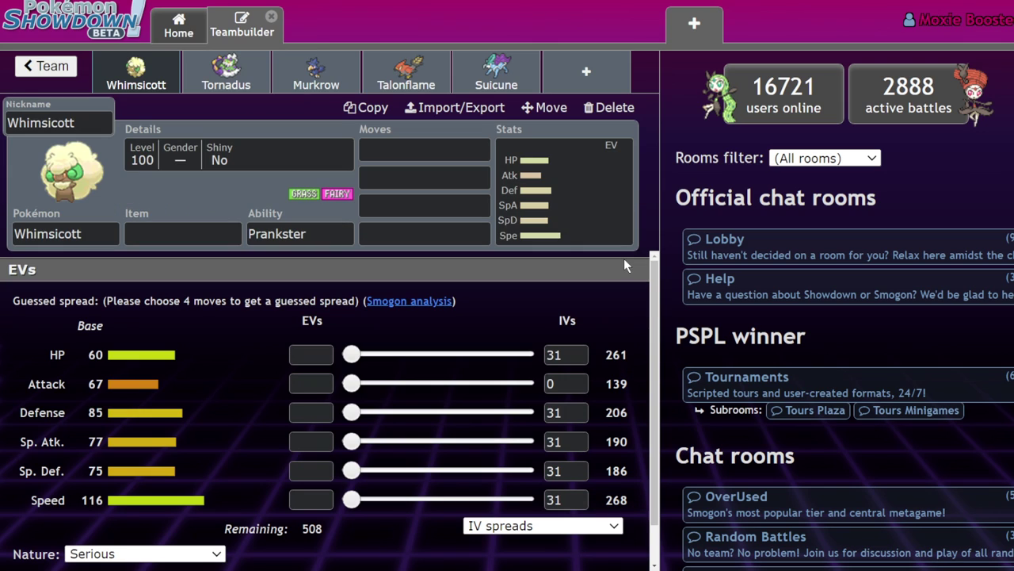
{"action": "left_click", "coordinate": [246, 80]}
{"action": "left_click", "coordinate": [317, 77]}
{"action": "left_click", "coordinate": [406, 74]}
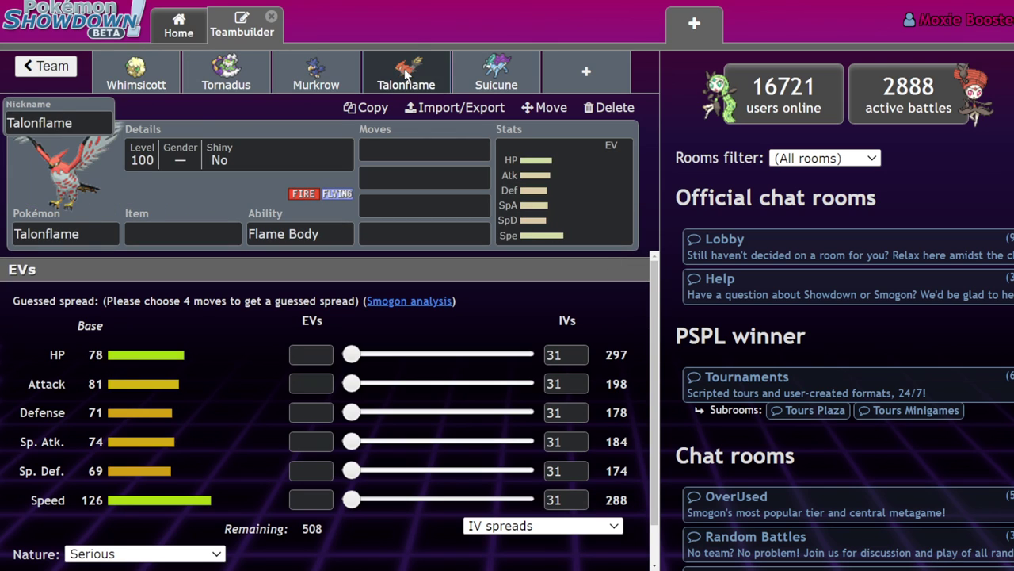
{"action": "left_click", "coordinate": [507, 81]}
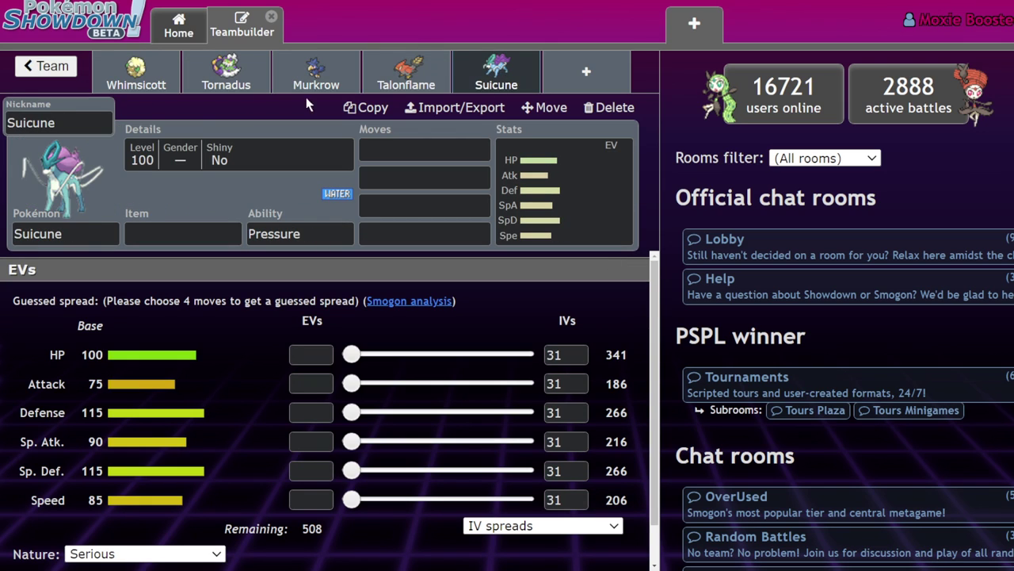
Step: Delete Murkrow from the 4 Turn TW team
{"action": "left_click", "coordinate": [136, 75]}
{"action": "left_click", "coordinate": [316, 75]}
{"action": "left_click", "coordinate": [609, 107]}
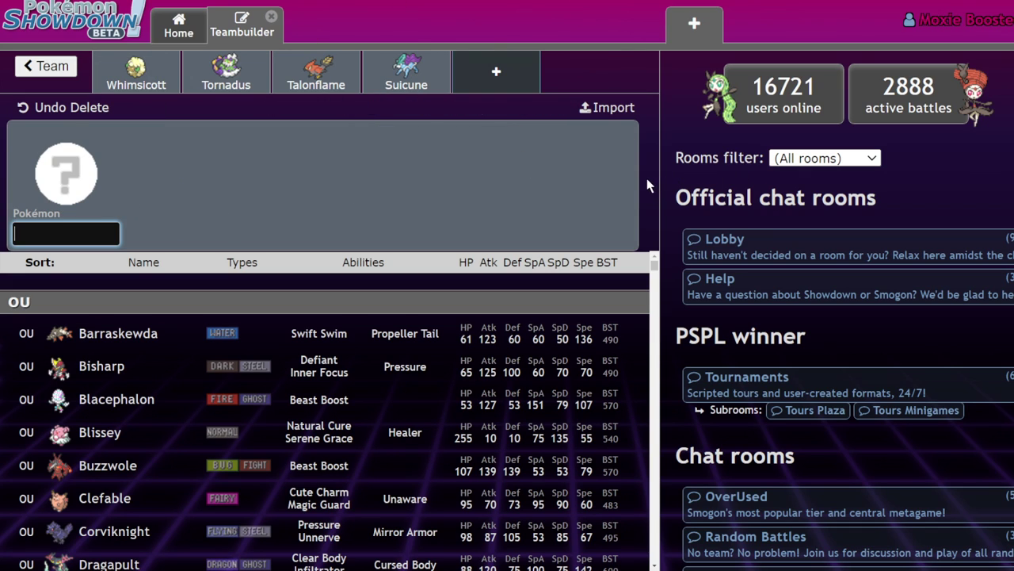
Step: Look through the types, abilities and base stats of Whimsicott, Tornadus, Talonflame and Suicune in the 4 Turn TW team
{"action": "left_click", "coordinate": [136, 75]}
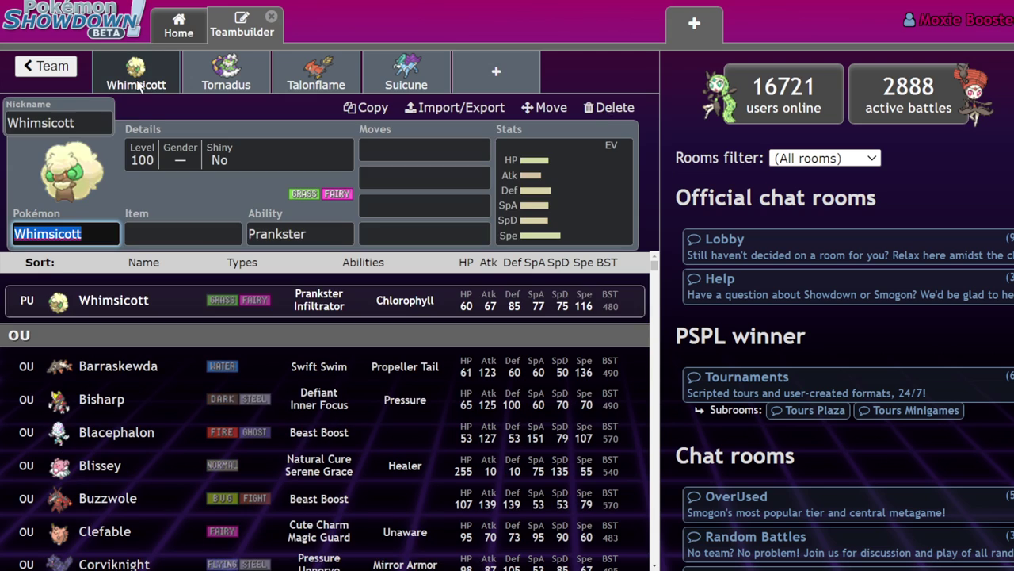
{"action": "left_click", "coordinate": [519, 68]}
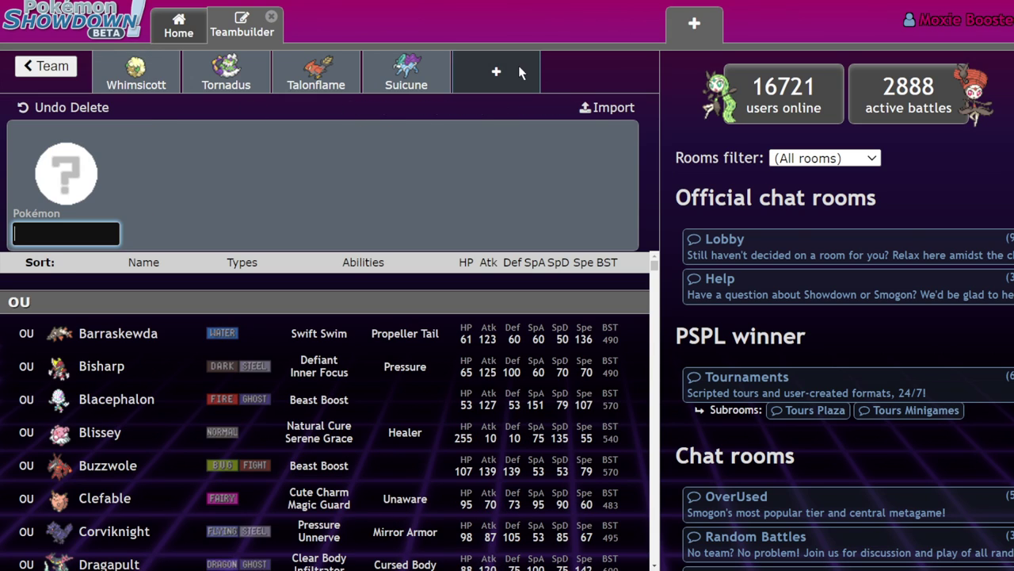
{"action": "left_click", "coordinate": [167, 65]}
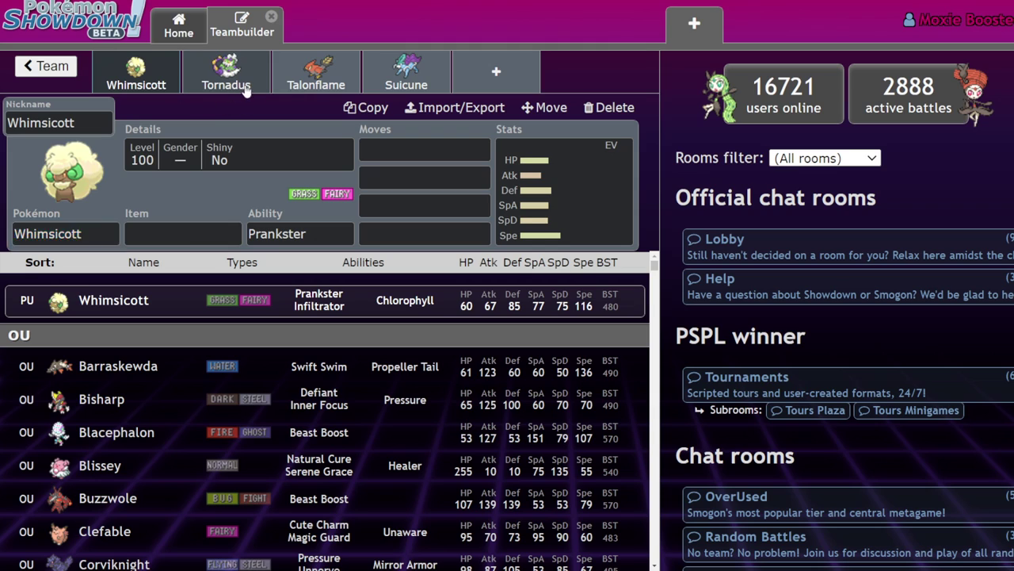
{"action": "left_click", "coordinate": [317, 76]}
{"action": "left_click", "coordinate": [420, 76]}
{"action": "left_click", "coordinate": [320, 73]}
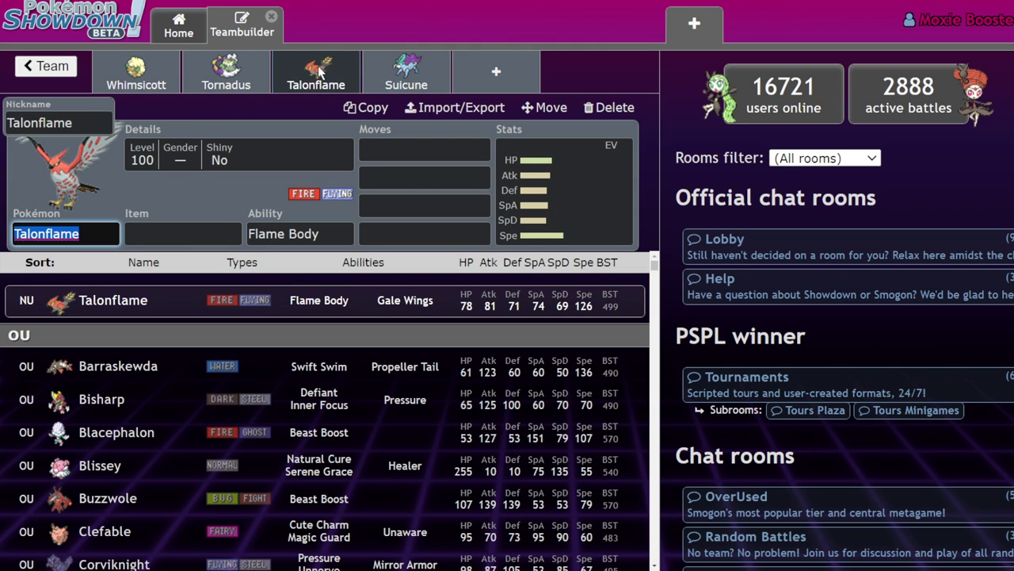
{"action": "left_click", "coordinate": [211, 86]}
{"action": "left_click", "coordinate": [146, 84]}
{"action": "left_click", "coordinate": [225, 87]}
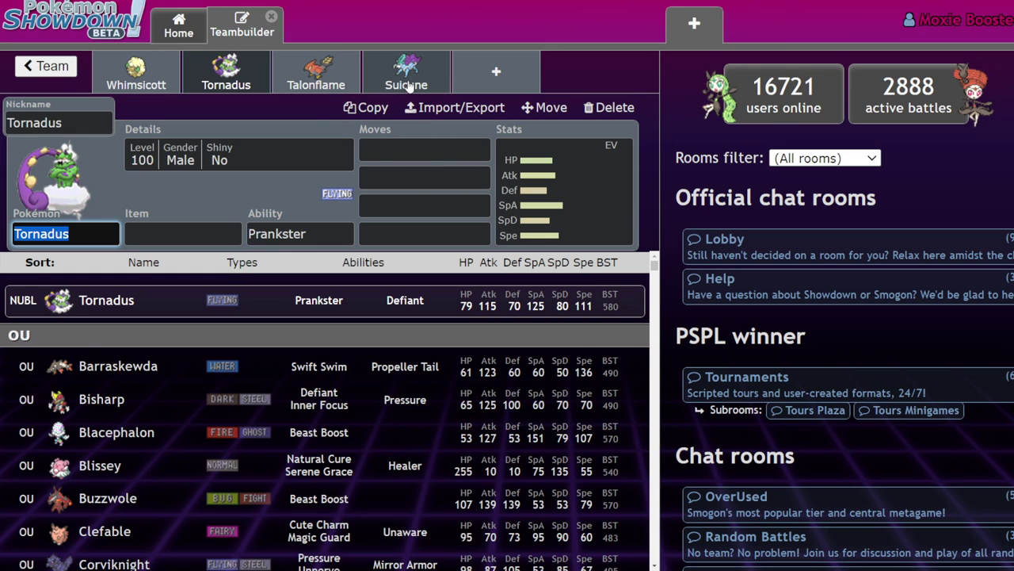
Step: Set Talonflame's ability to Gale Wings
{"action": "left_click", "coordinate": [317, 71]}
{"action": "left_click", "coordinate": [300, 234]}
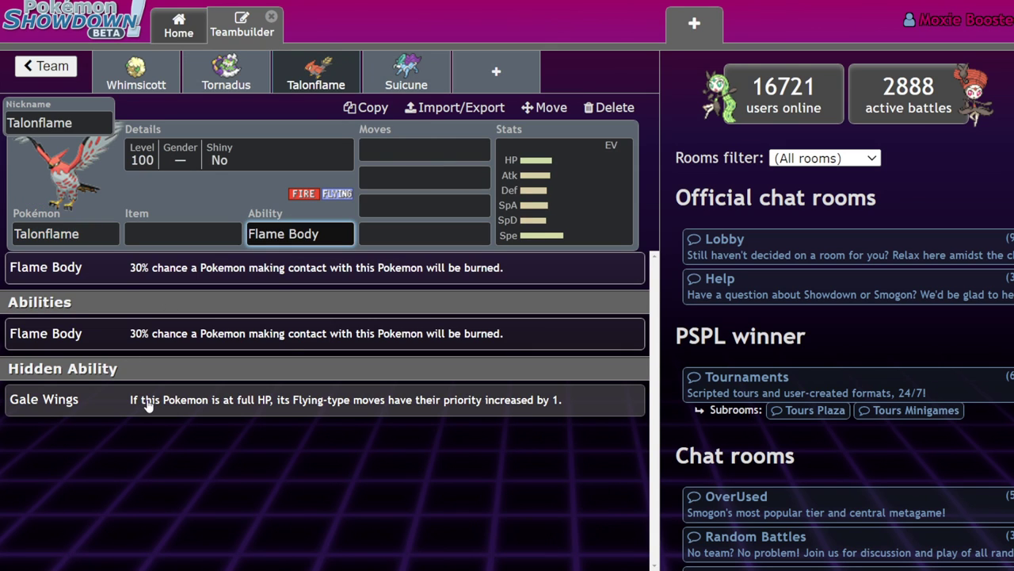
{"action": "left_click", "coordinate": [147, 403]}
Step: Give Suicune Tailwind as its first move
{"action": "left_click", "coordinate": [407, 70]}
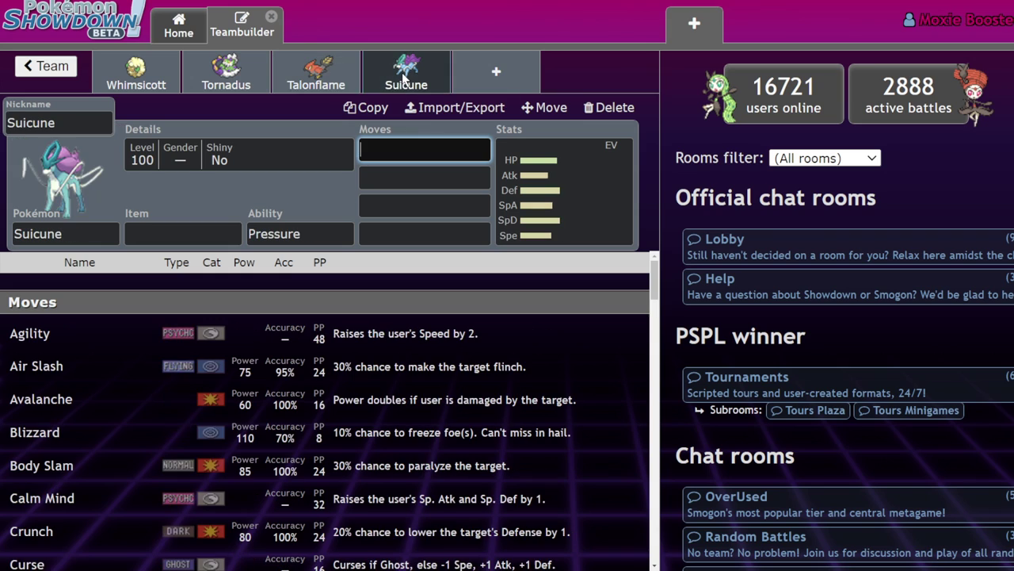
{"action": "type", "text": "atai"}
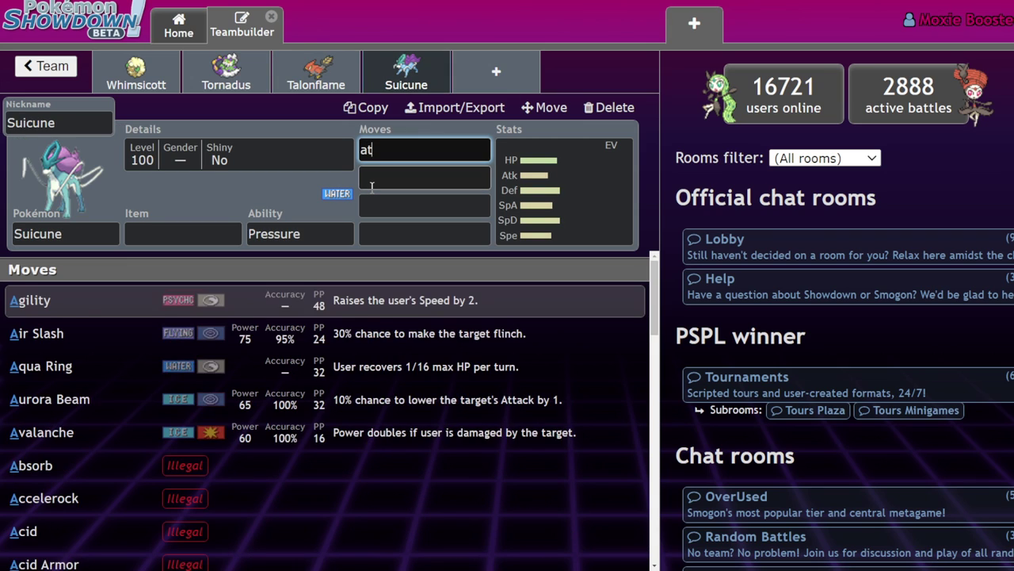
{"action": "key", "text": "BackSpace"}
{"action": "key", "text": "BackSpace"}
{"action": "key", "text": "BackSpace"}
{"action": "type", "text": "sui"}
{"action": "key", "text": "BackSpace"}
{"action": "key", "text": "BackSpace"}
{"action": "key", "text": "BackSpace"}
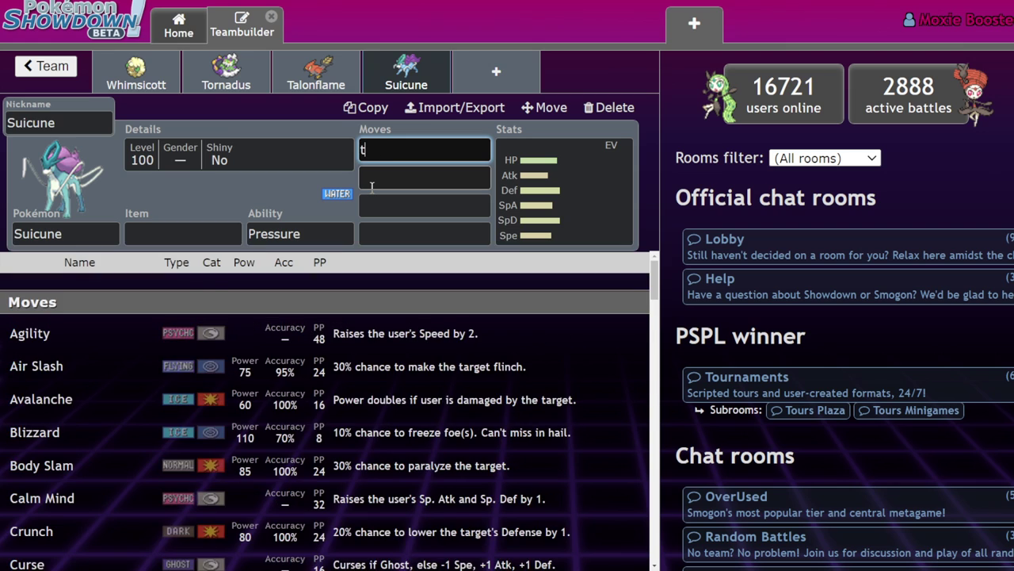
{"action": "type", "text": "tail"}
{"action": "left_click", "coordinate": [301, 300]}
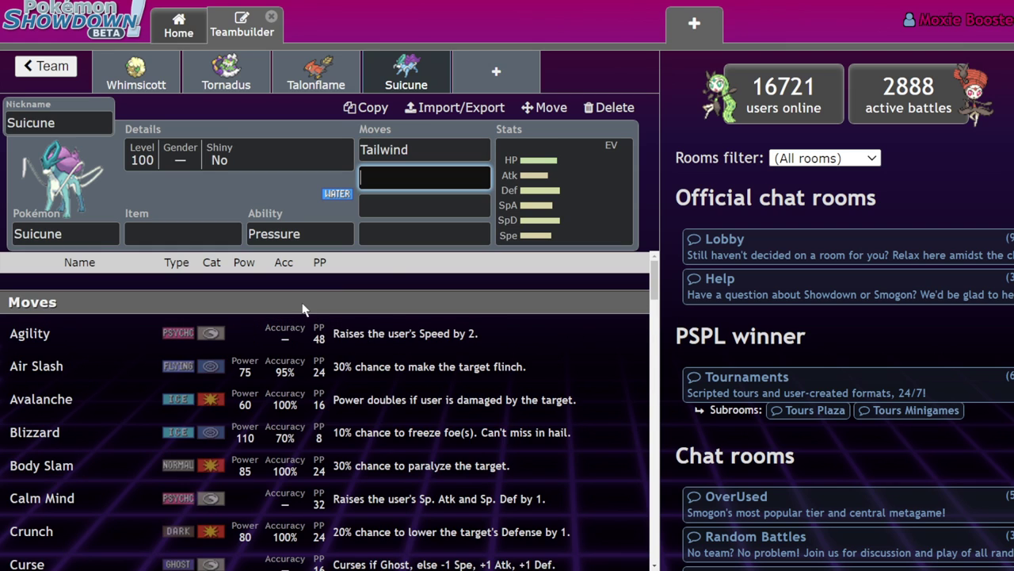
Step: View Suicune's EV page and set its ability to Inner Focus
{"action": "left_click", "coordinate": [542, 213]}
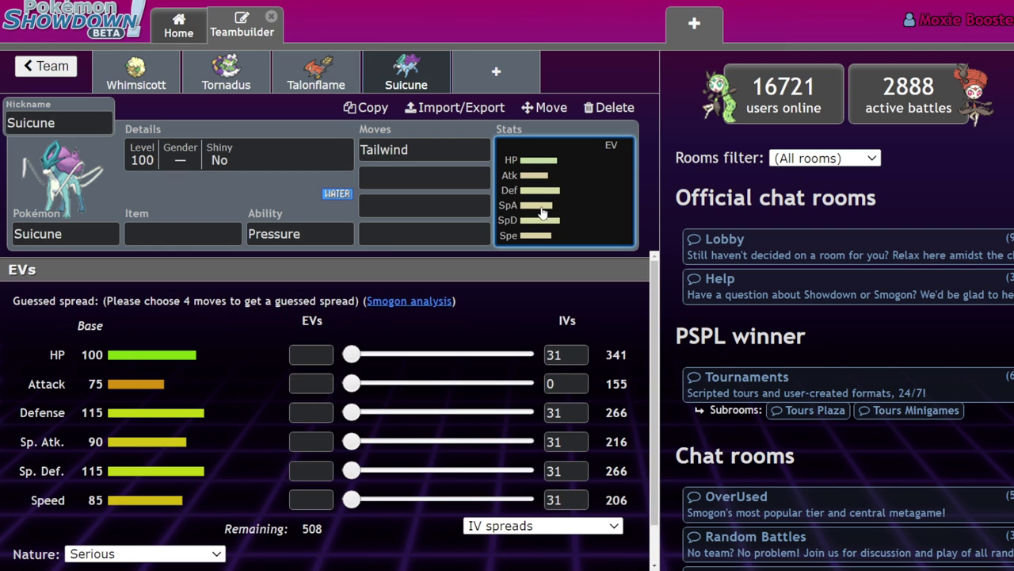
{"action": "left_click", "coordinate": [314, 239]}
{"action": "left_click", "coordinate": [283, 415]}
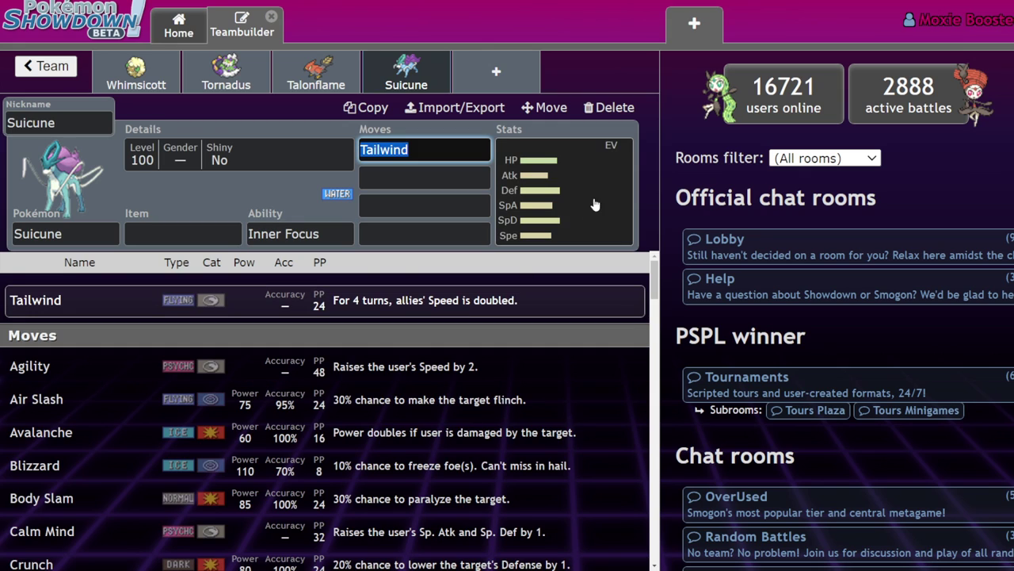
Step: Examine the EV pages of Suicune, Talonflame, Tornadus and Whimsicott to compare their bulk and Speed
{"action": "left_click", "coordinate": [595, 205]}
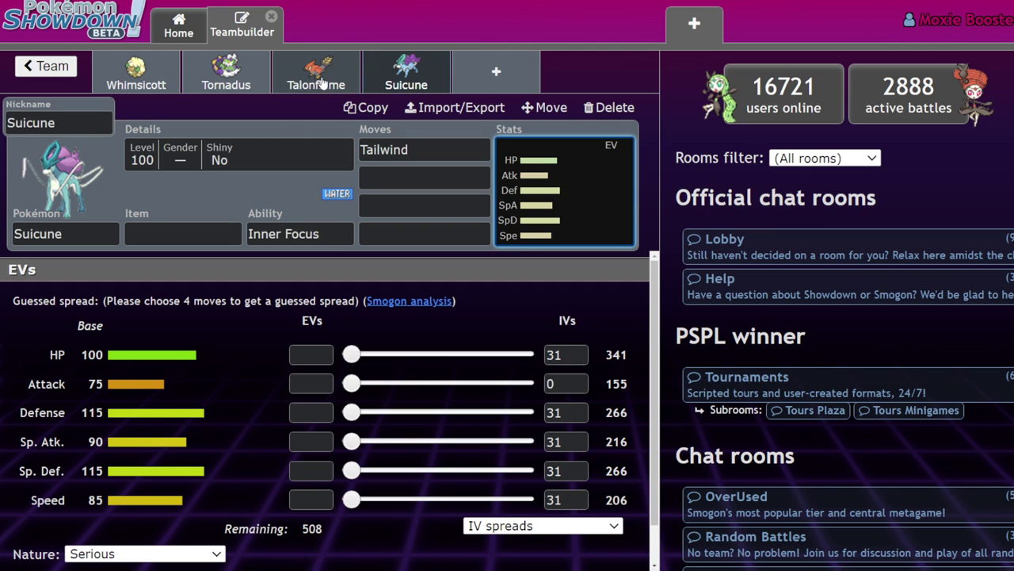
{"action": "left_click", "coordinate": [321, 80]}
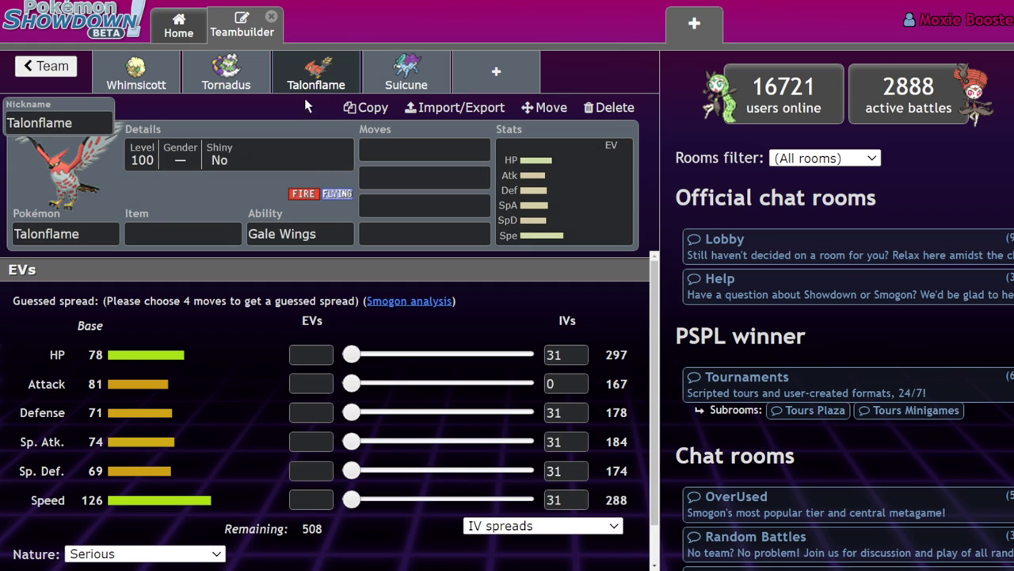
{"action": "left_click", "coordinate": [226, 75]}
{"action": "left_click", "coordinate": [136, 76]}
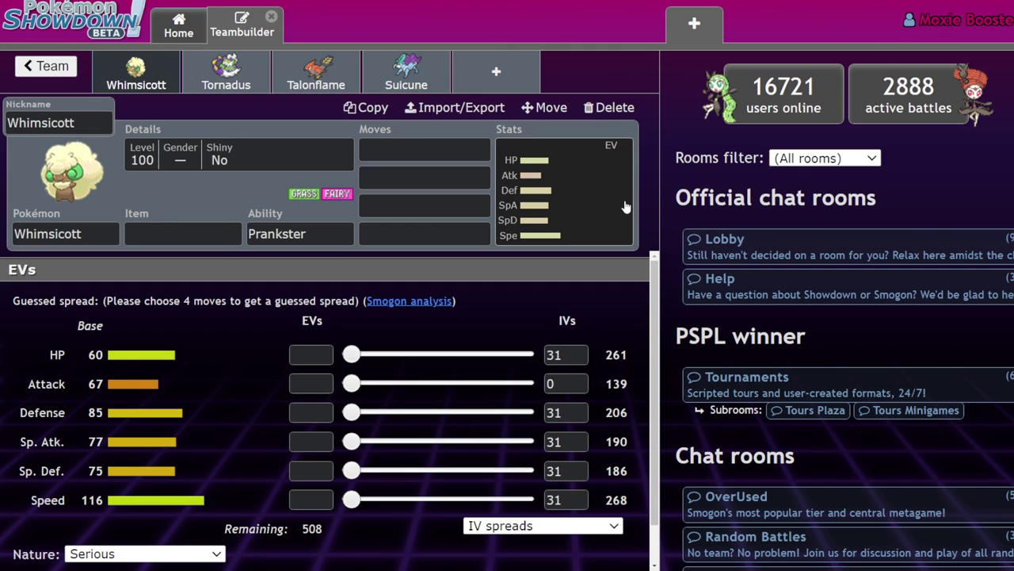
{"action": "left_click", "coordinate": [238, 75]}
{"action": "left_click", "coordinate": [329, 75]}
{"action": "left_click", "coordinate": [406, 73]}
{"action": "left_click", "coordinate": [136, 73]}
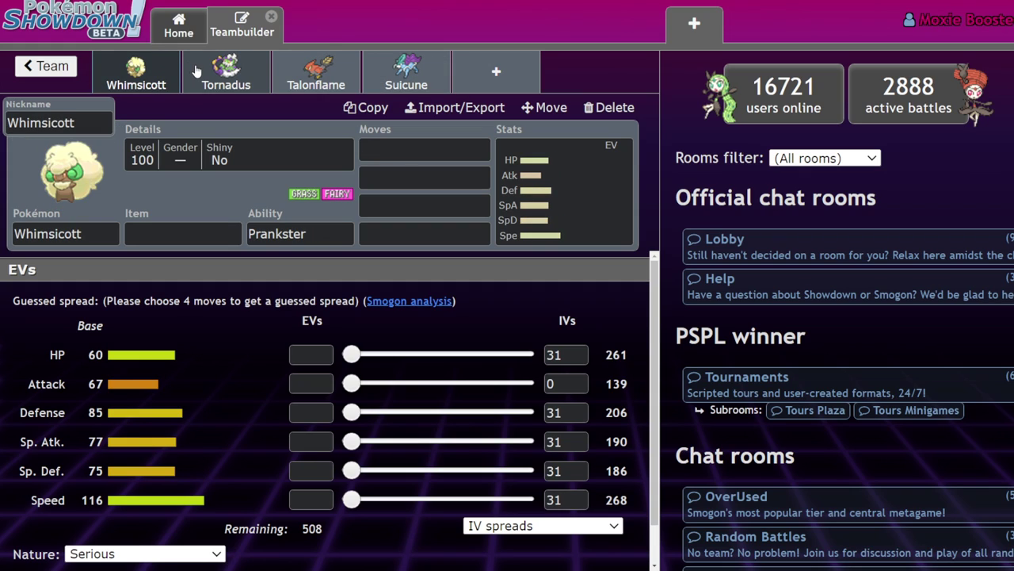